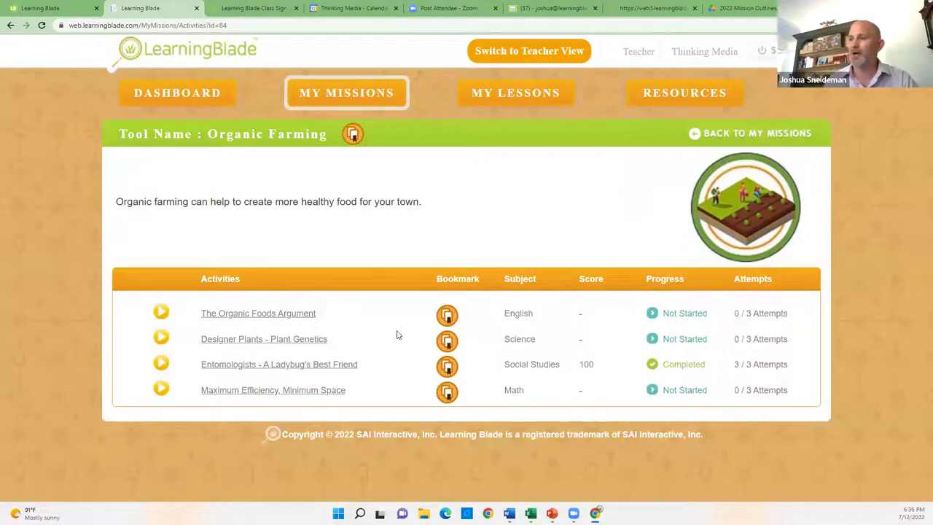
- Leave the Organic Farming activities, switch to the teacher view and open the class roll of the Intro to Coding class
left_click(700, 135)
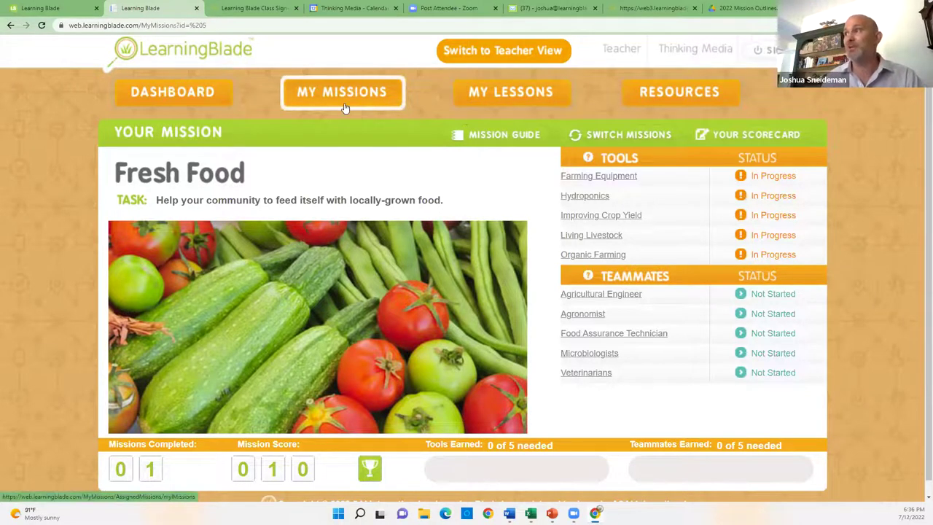
left_click(495, 58)
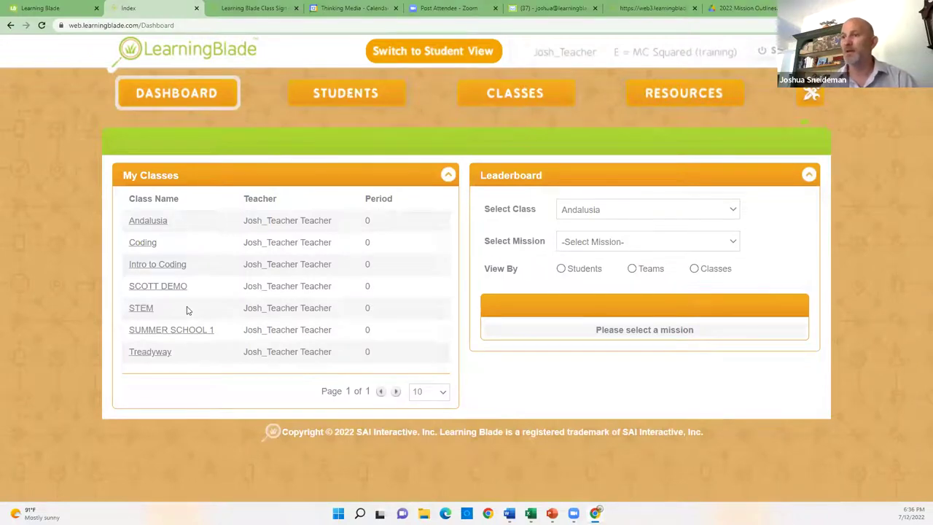
left_click(514, 113)
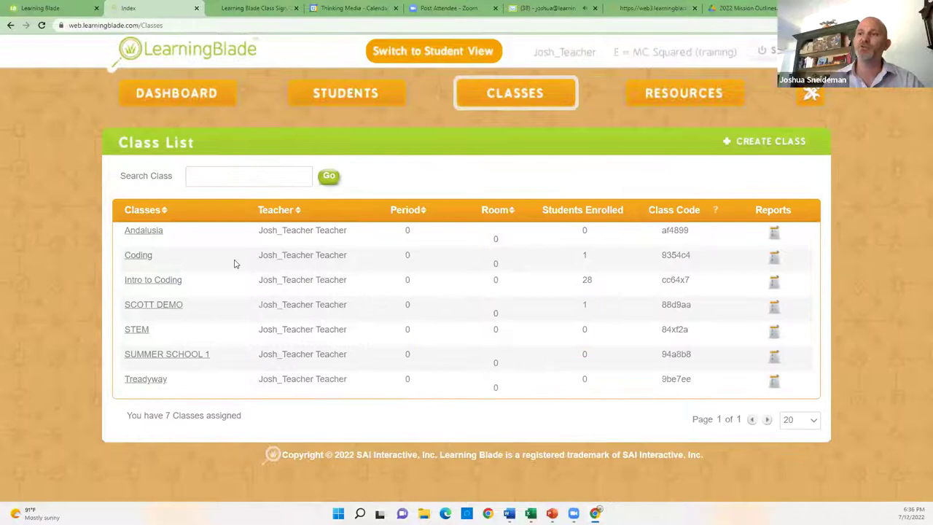
left_click(176, 280)
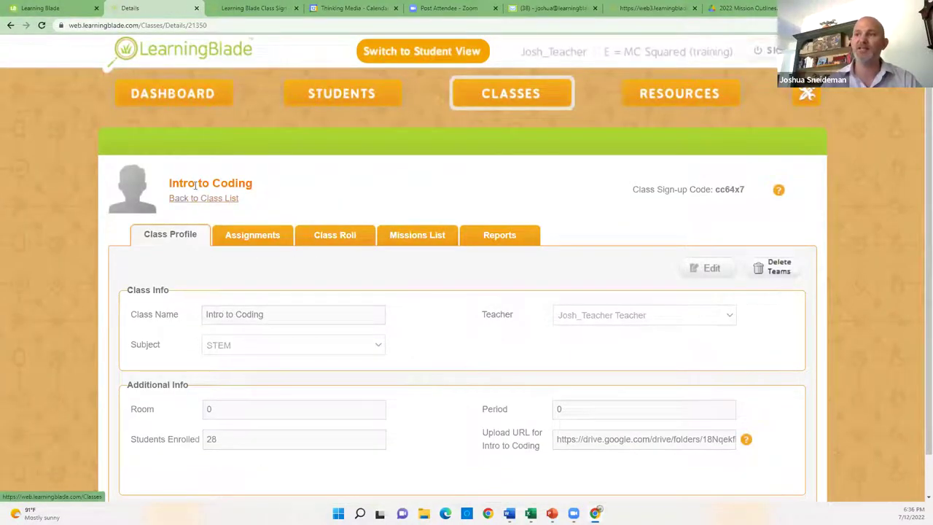
left_click(332, 243)
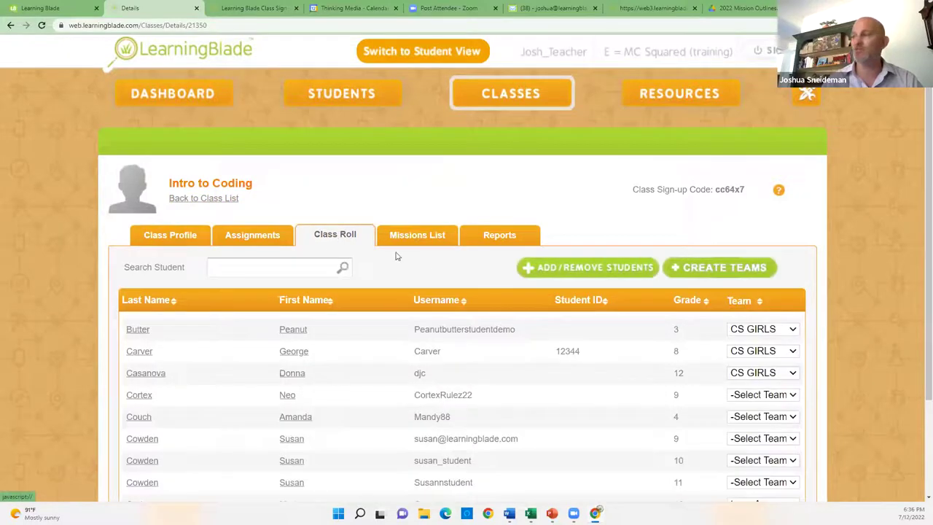
- Create a team named STEMAZing in the Intro to Coding class
left_click(704, 272)
left_click(512, 282)
type("STEMAz")
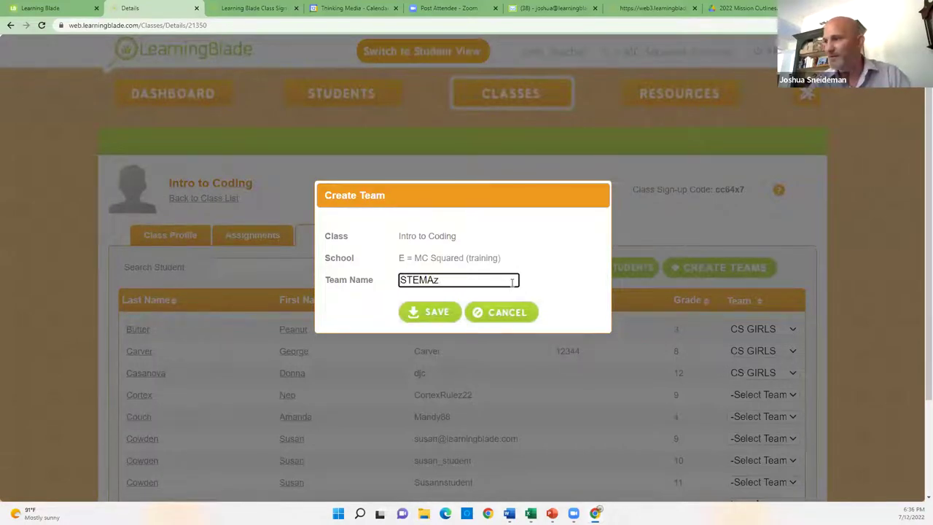
key("BackSpace")
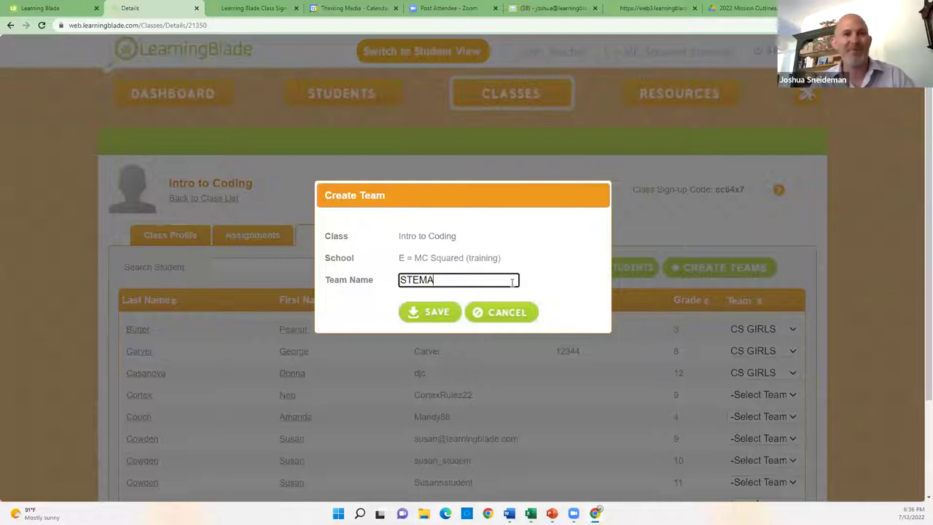
type("Zing")
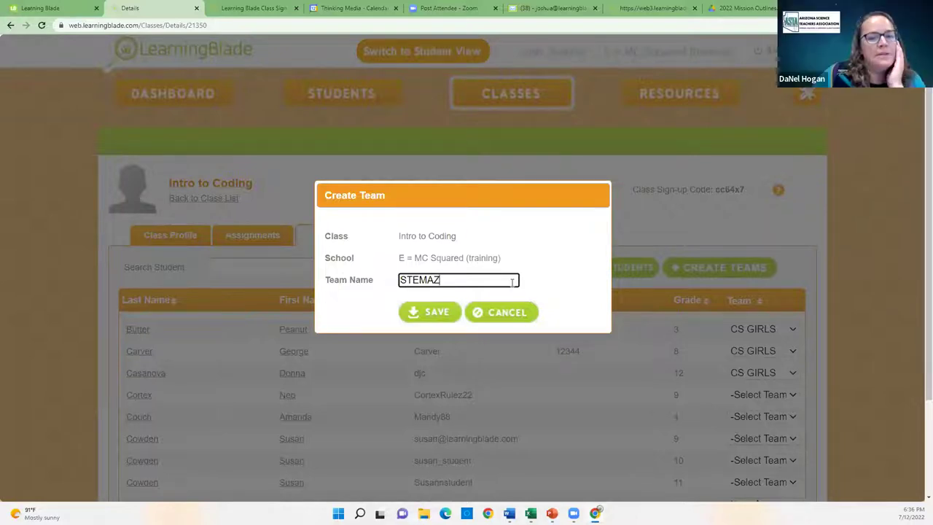
left_click(430, 313)
left_click(461, 280)
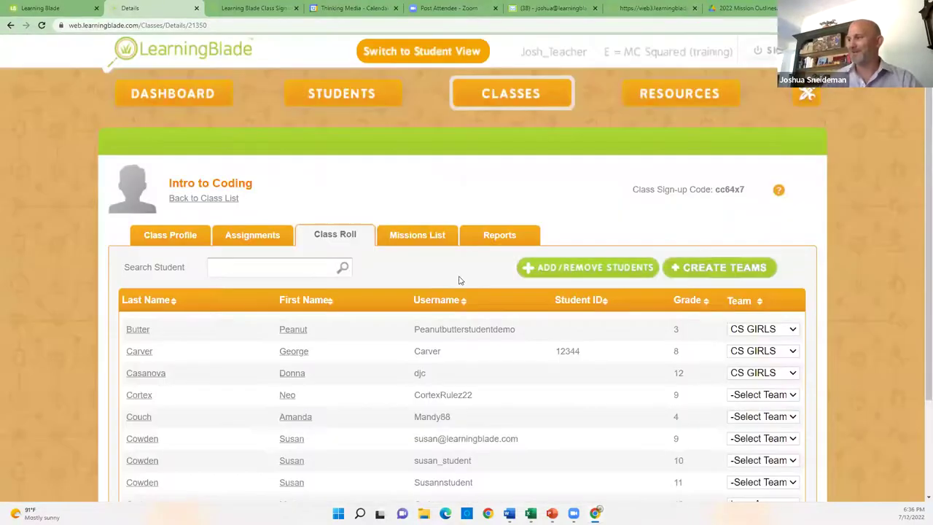
- Assign the first three students without a team in the class roll to the STEMAZing team
left_click(747, 396)
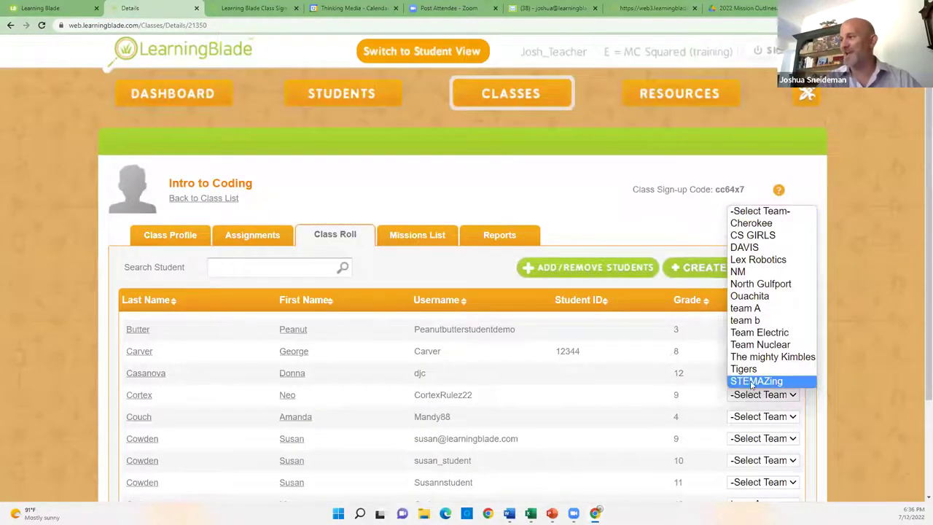
left_click(754, 380)
left_click(750, 416)
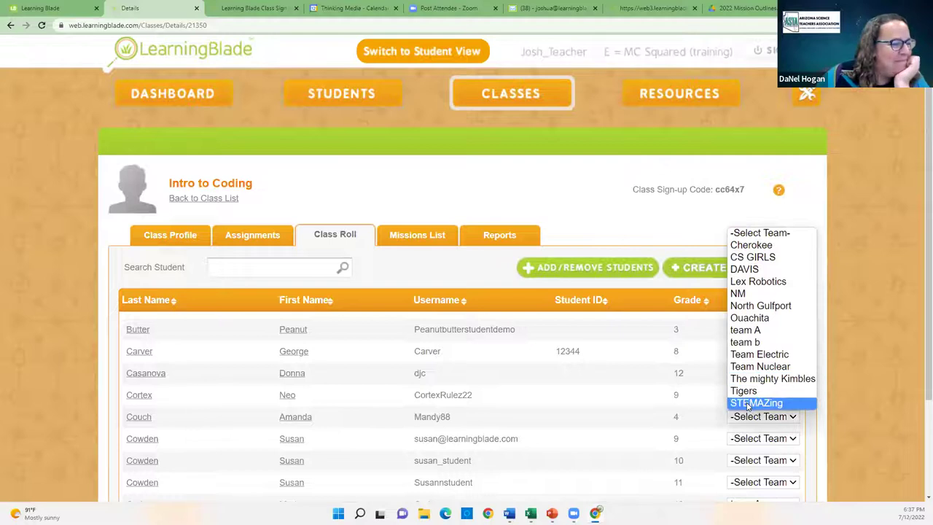
left_click(749, 403)
left_click(749, 438)
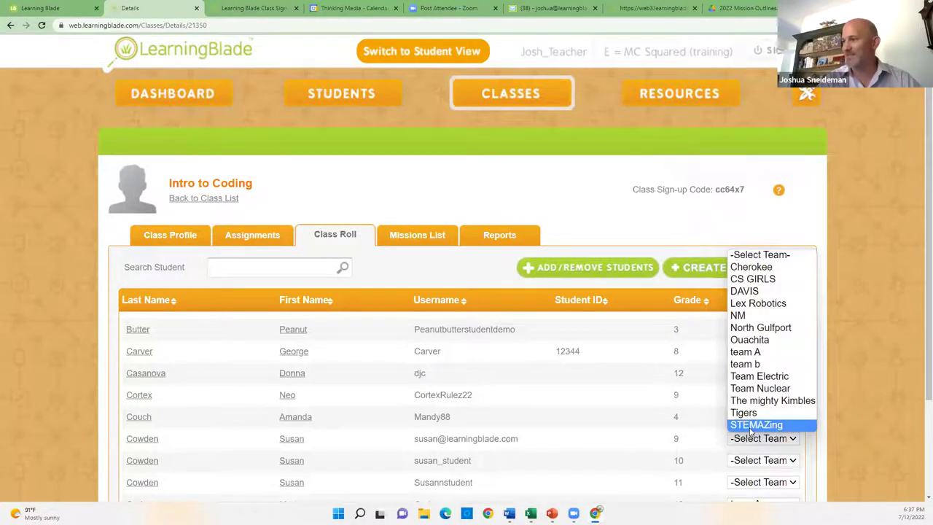
left_click(754, 425)
- View the dashboard leaderboard by teams for the Intro to Coding class and the Energy Sources (Express) mission, and check the STEMAZing team's score
left_click(205, 93)
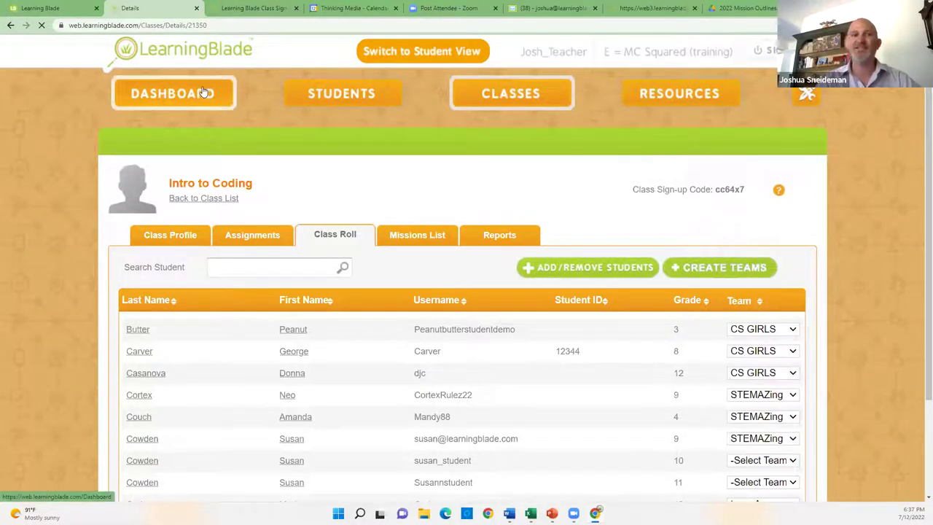
left_click(604, 213)
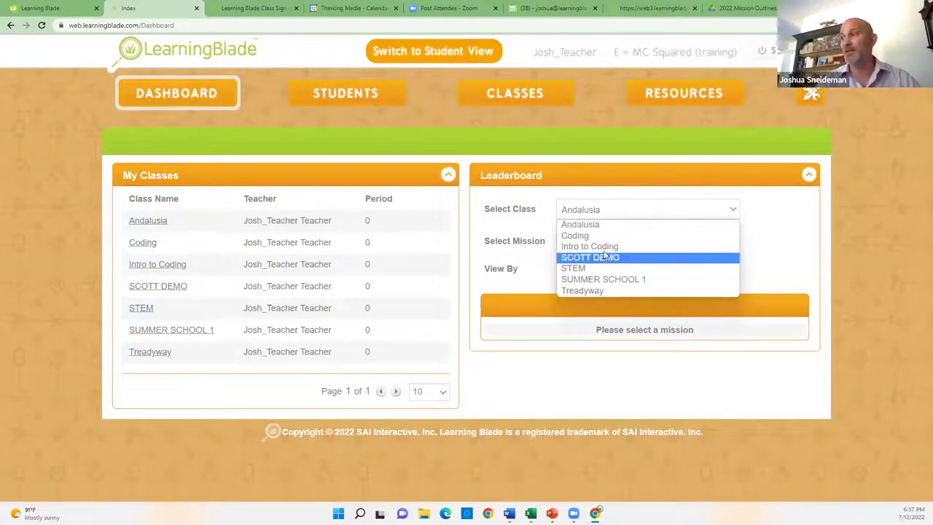
left_click(592, 246)
left_click(592, 244)
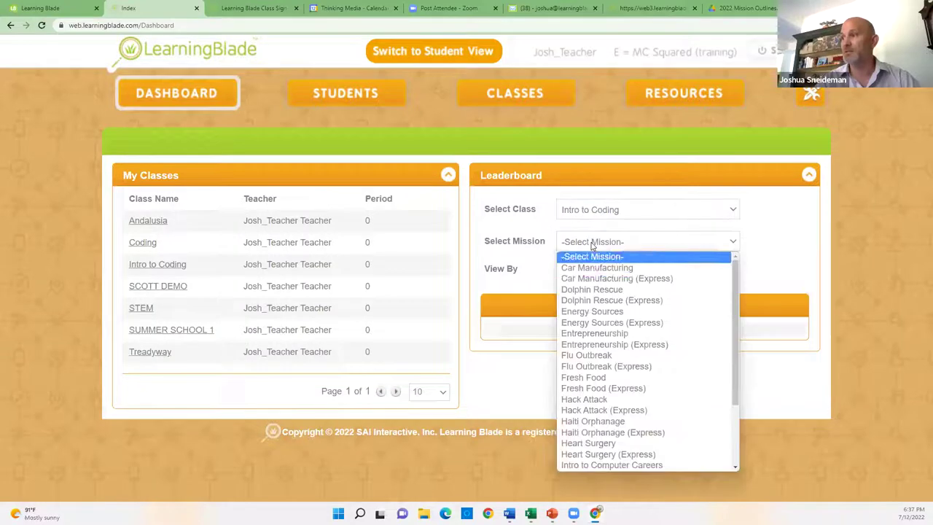
left_click(593, 322)
left_click(631, 268)
left_click_drag(635, 399, 612, 400)
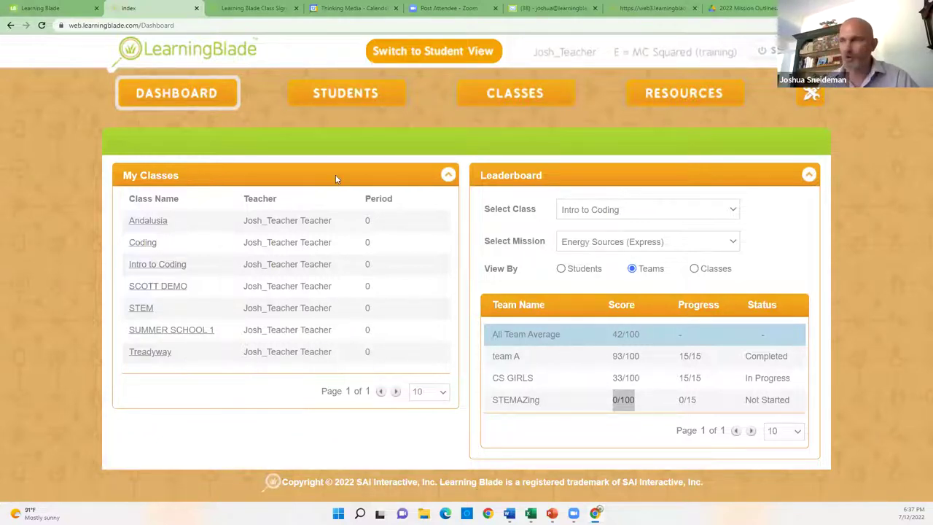
- Go to the teacher resources and expand the 3D Maker Quests section
left_click(707, 98)
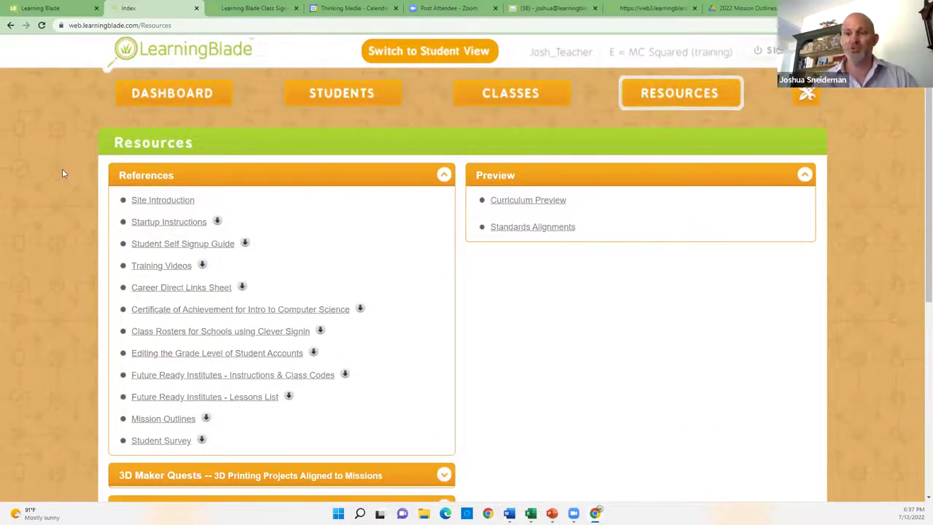
scroll(62, 173, "down", 2)
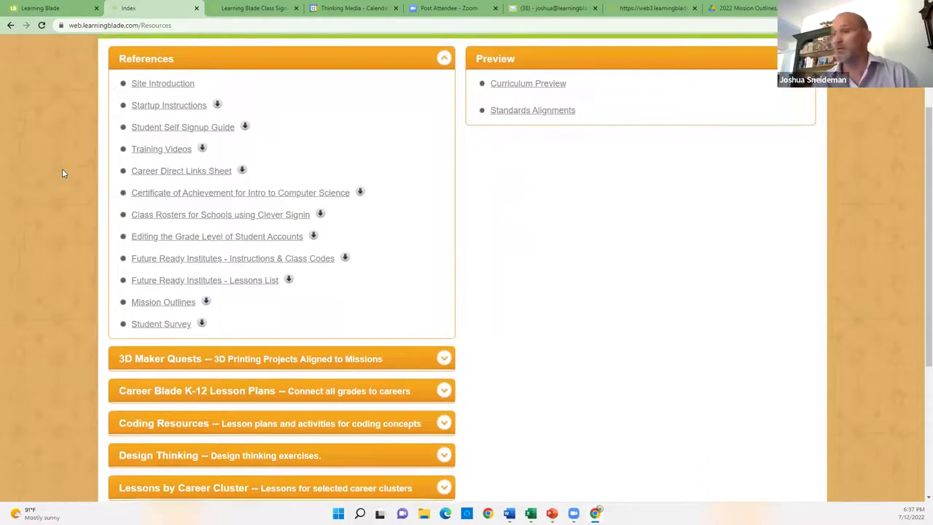
scroll(62, 173, "down", 1)
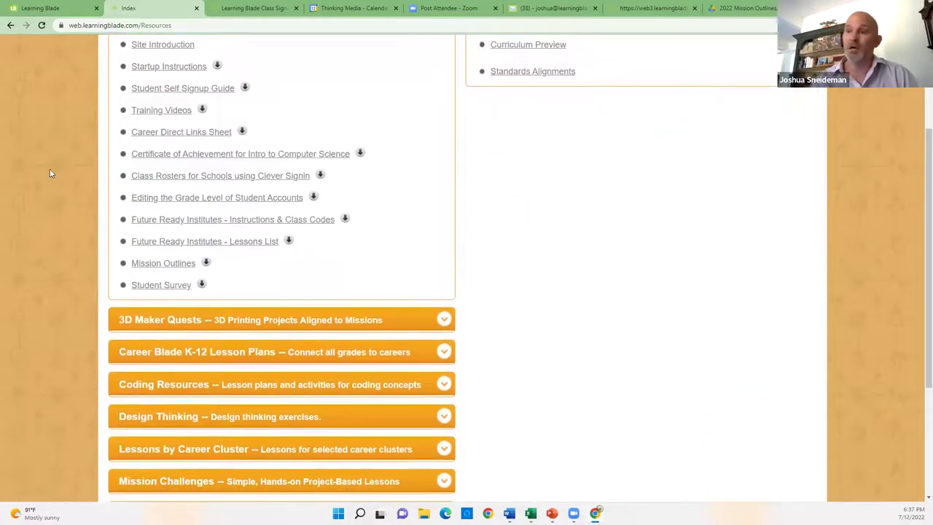
left_click(270, 319)
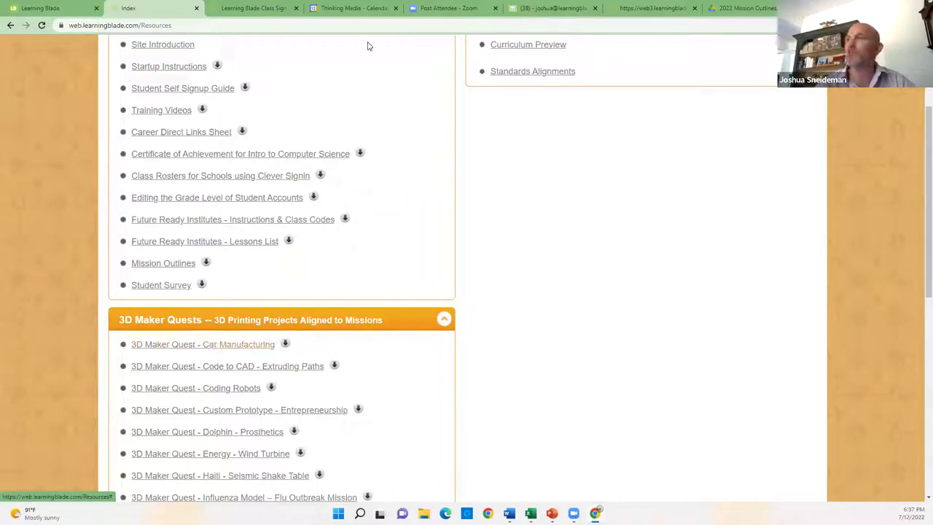
- Download the 3D Maker Quest for Car Manufacturing for 1 student and open the PDF
left_click(199, 347)
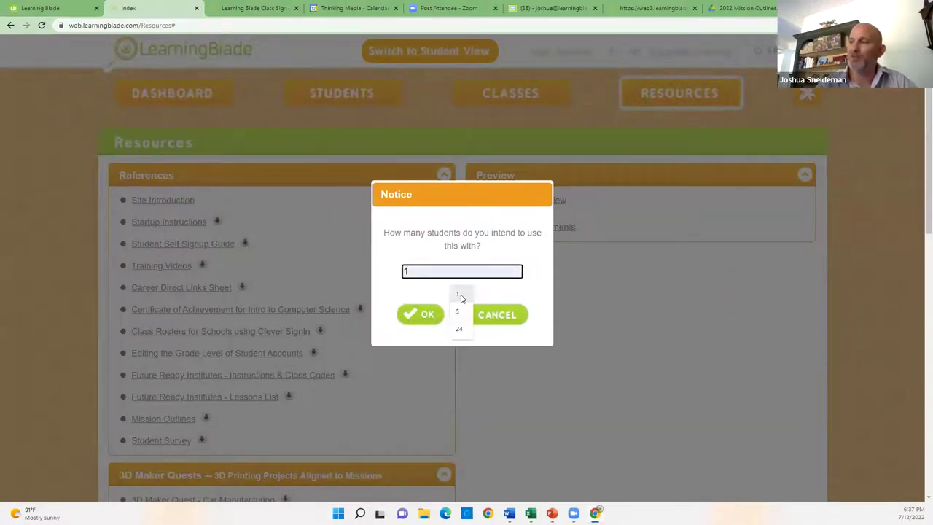
type("1")
left_click(429, 312)
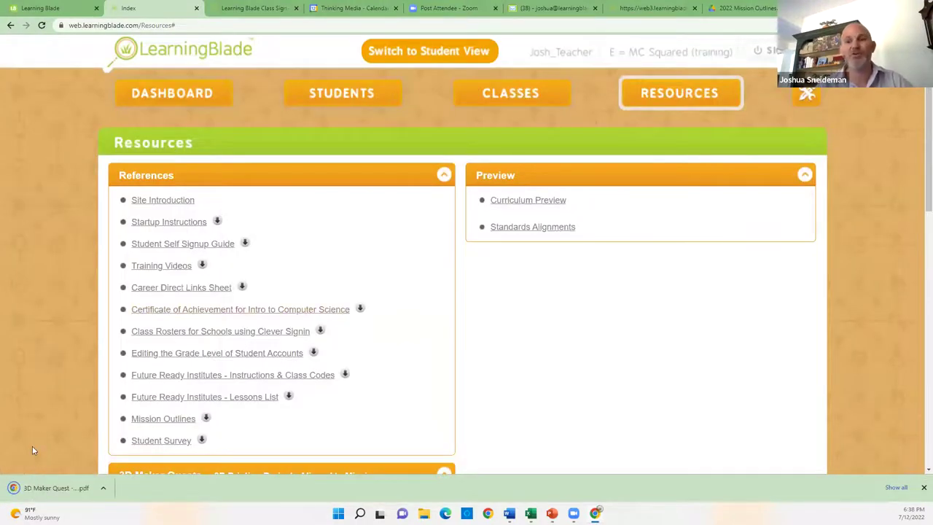
left_click(44, 488)
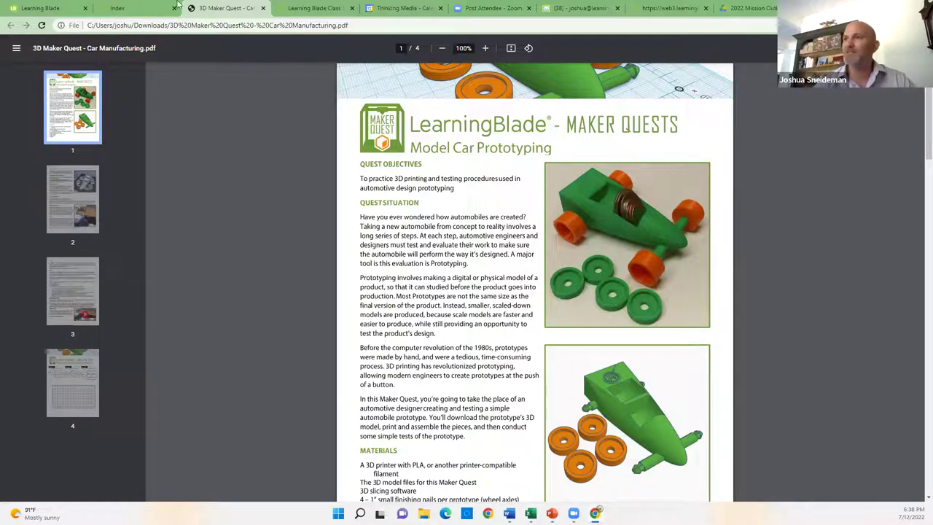
- Return to the resources and download the Lightweight Aircraft - Glider 3D Maker Quest for 1 student
left_click(127, 8)
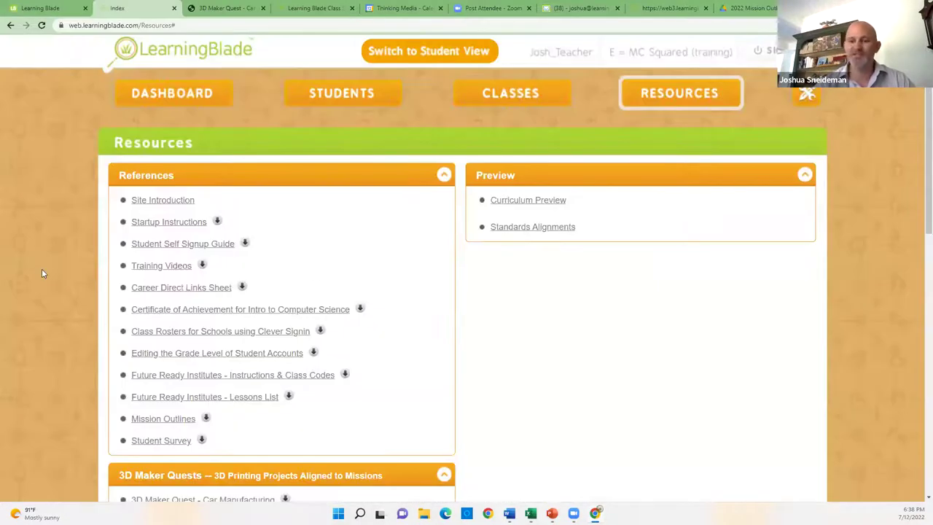
scroll(42, 273, "down", 5)
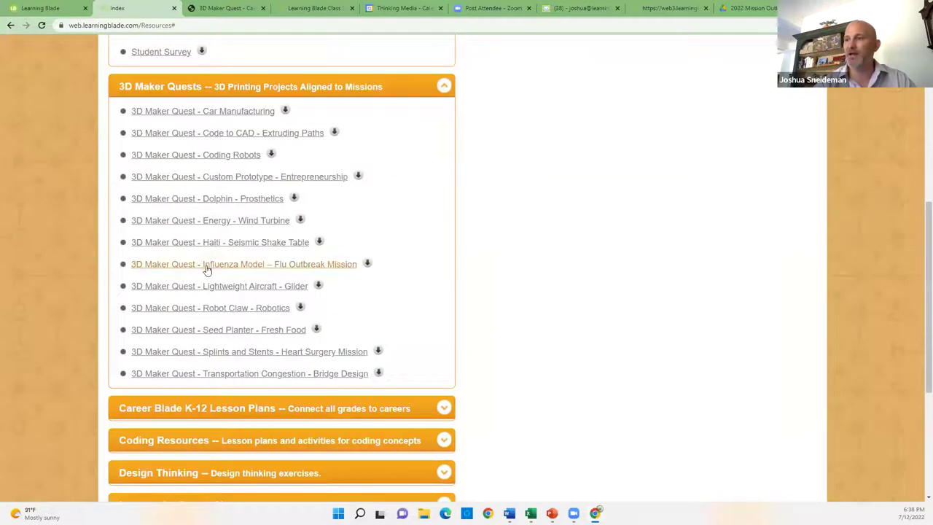
left_click(214, 286)
left_click(418, 272)
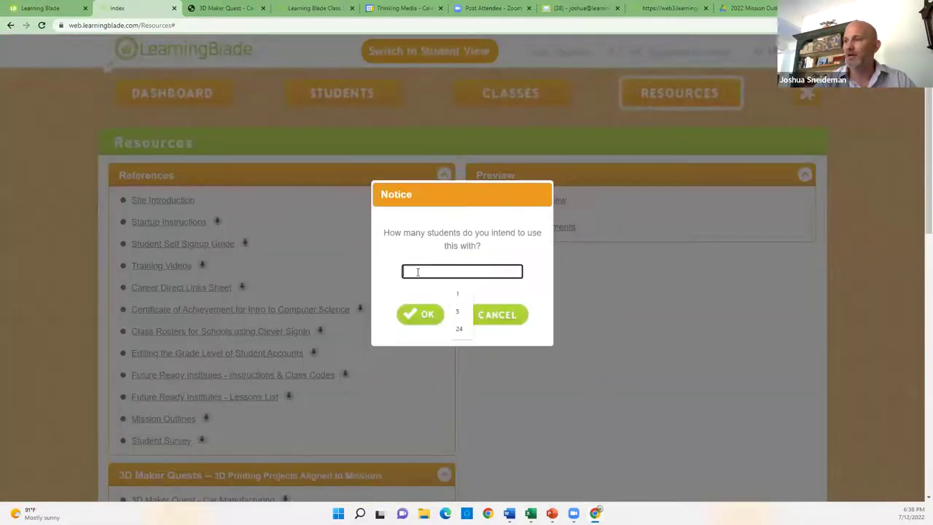
left_click(457, 294)
left_click(422, 314)
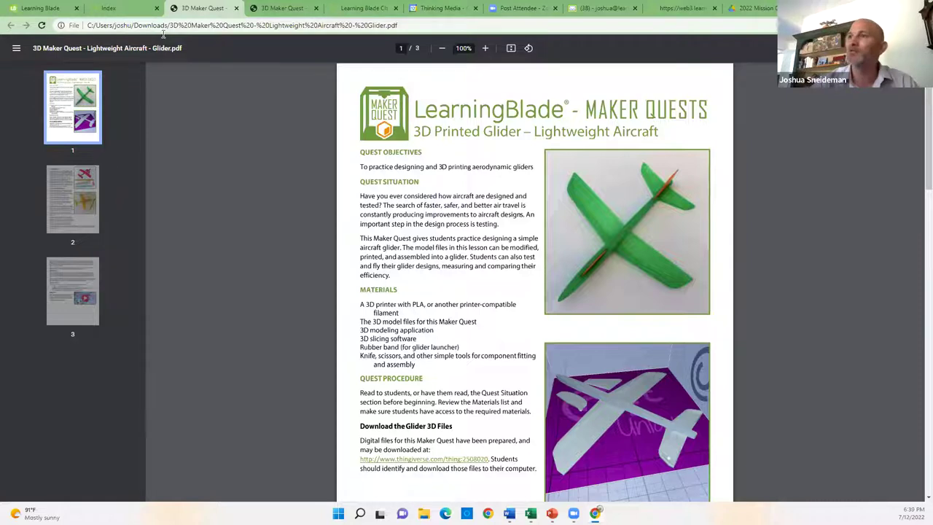
- Go back to the resources page and expand the Papercraft section of printable paper figures
left_click(110, 8)
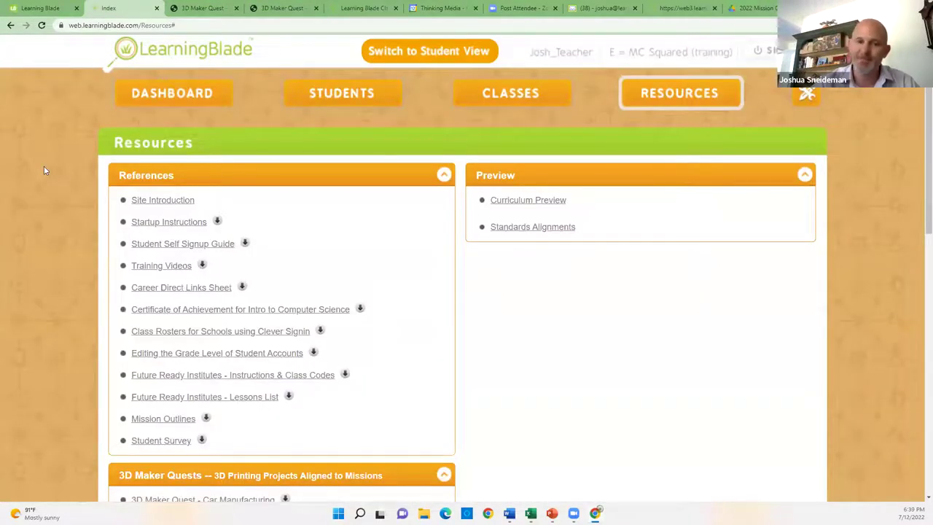
scroll(43, 169, "down", 1)
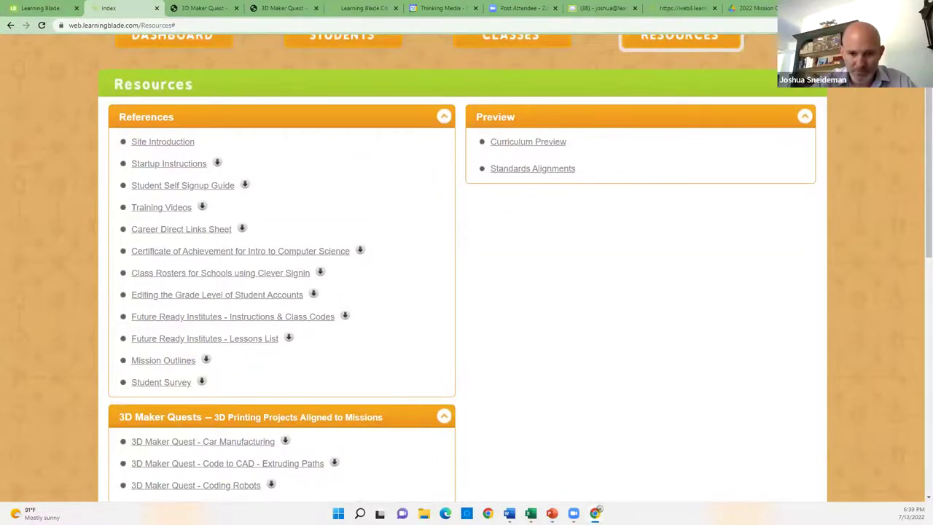
key("alt+Tab")
key("alt+Tab")
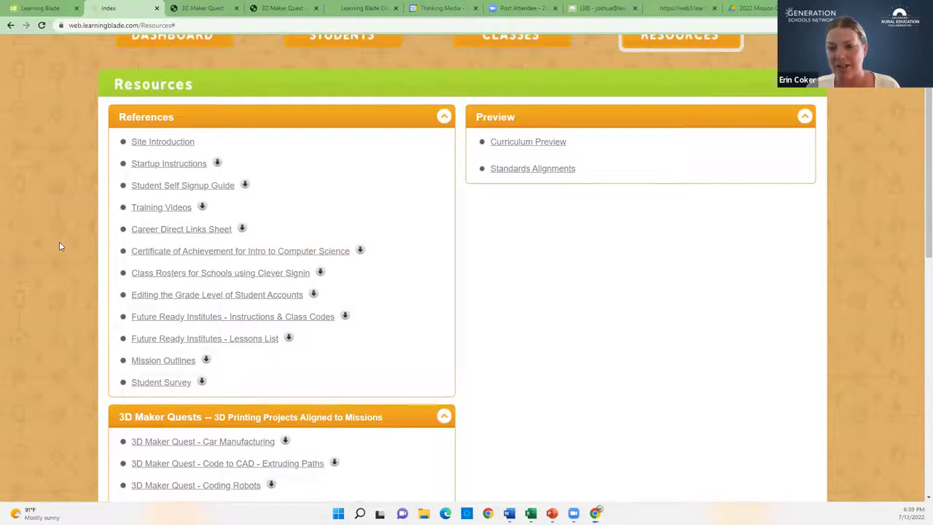
scroll(61, 247, "down", 4)
scroll(61, 246, "down", 4)
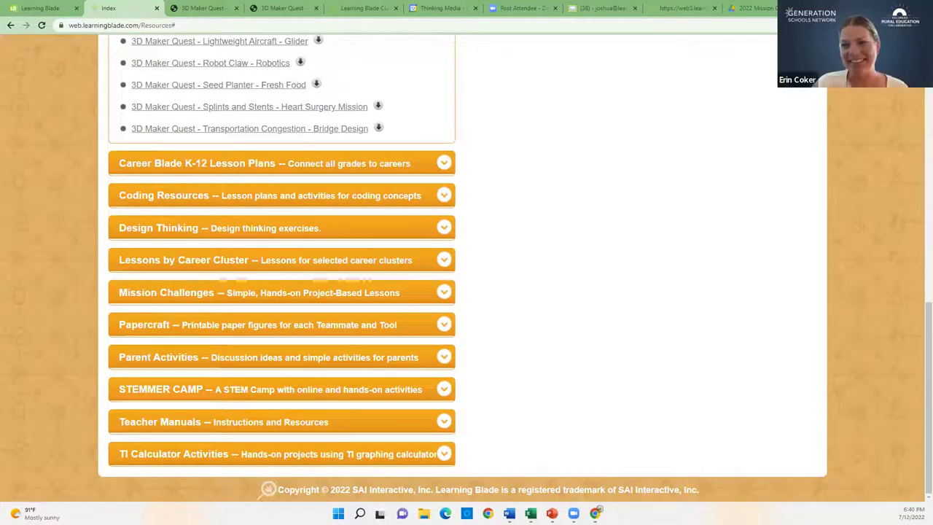
left_click(225, 328)
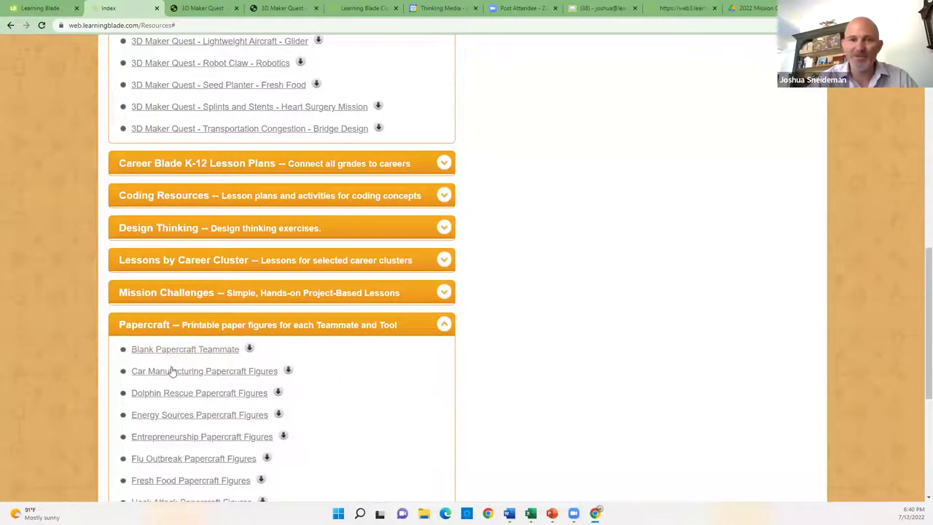
scroll(173, 380, "down", 3)
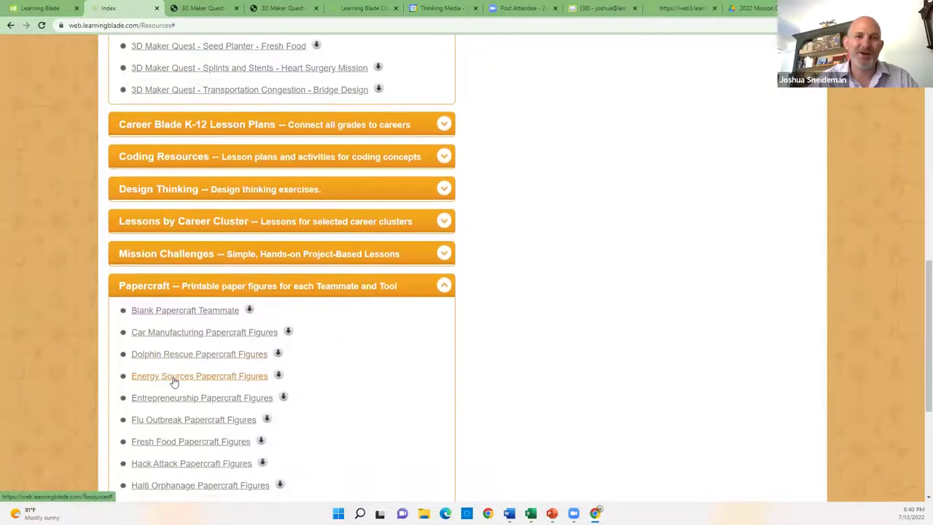
scroll(174, 380, "down", 1)
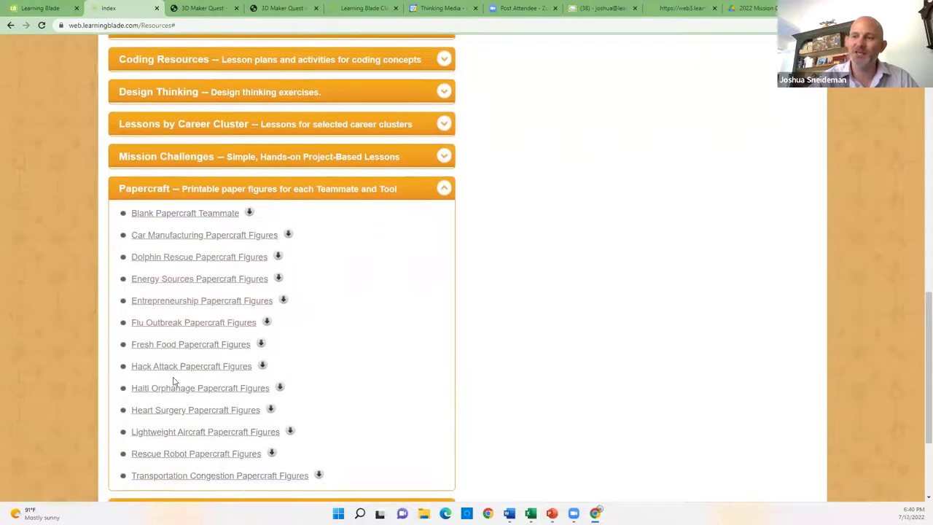
left_click(157, 237)
left_click(439, 271)
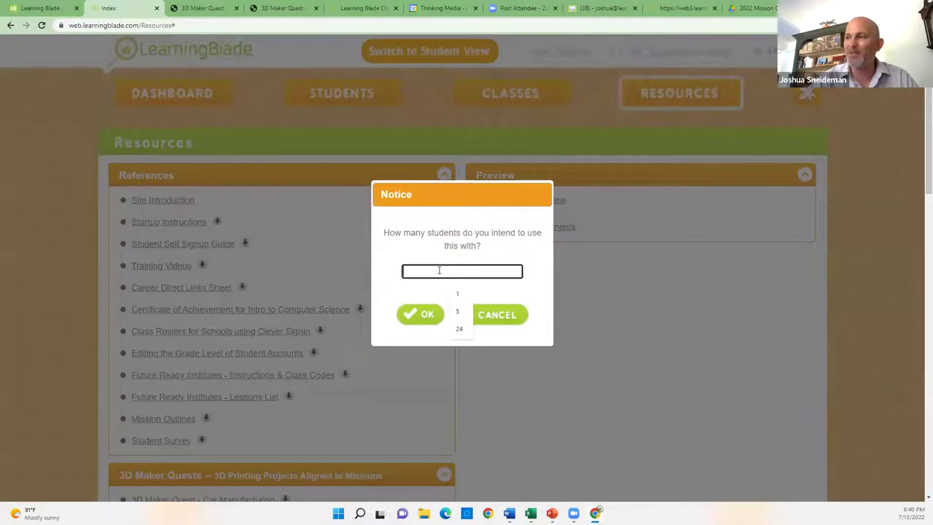
left_click(496, 315)
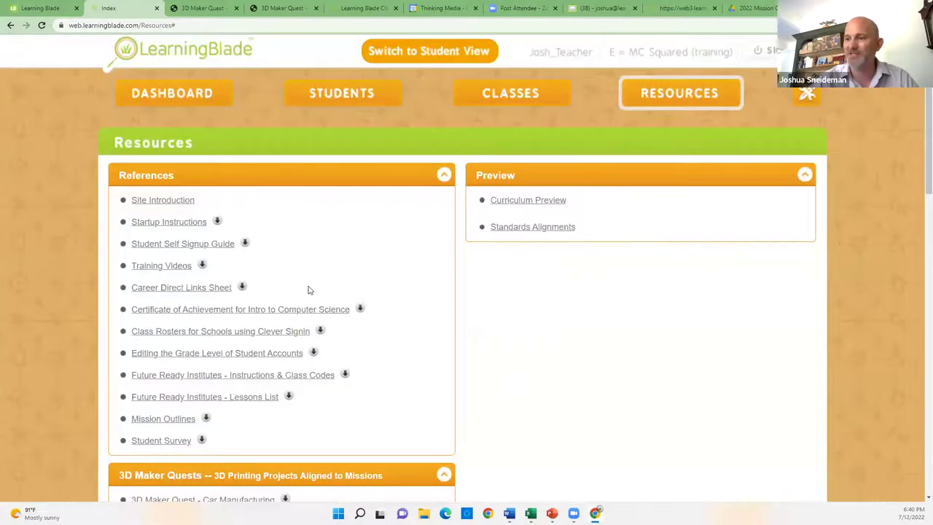
- Download the Dolphin Rescue Papercraft Figures for 1 student and open the PDF
scroll(307, 290, "down", 15)
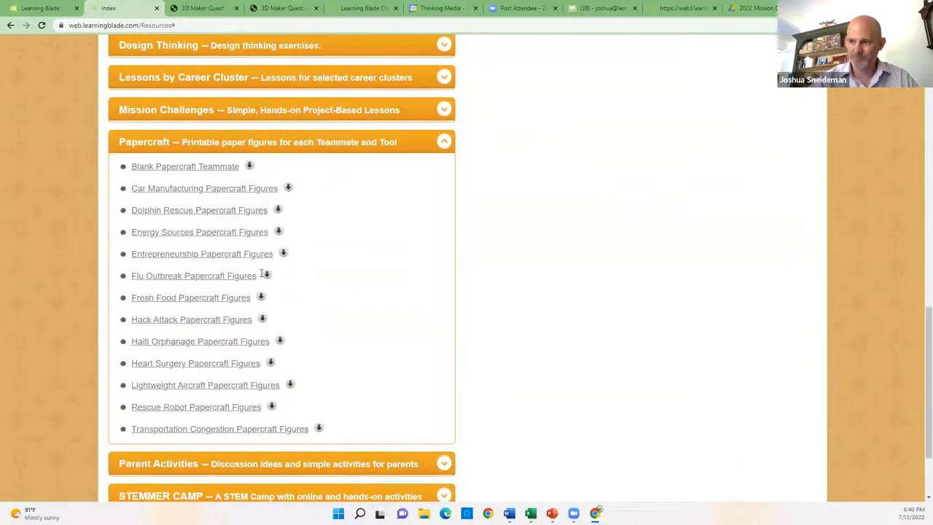
left_click(192, 211)
type("1")
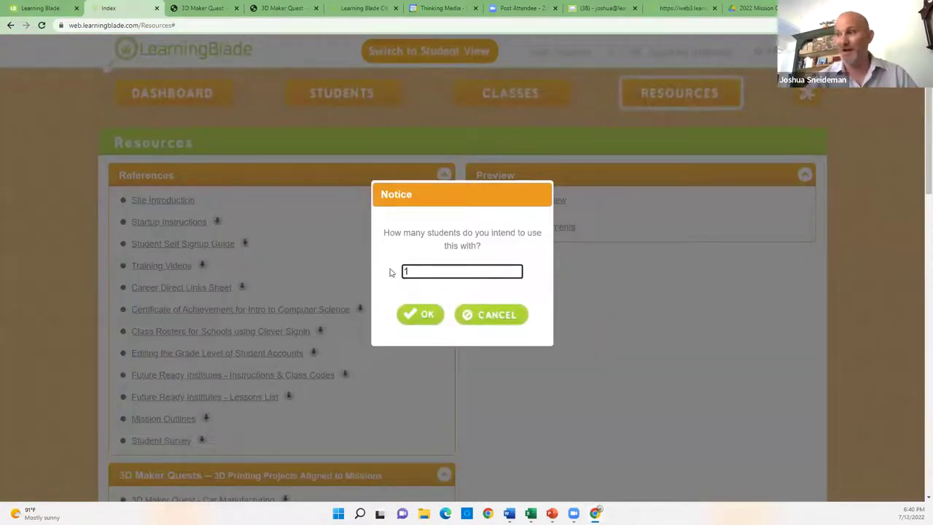
left_click(433, 316)
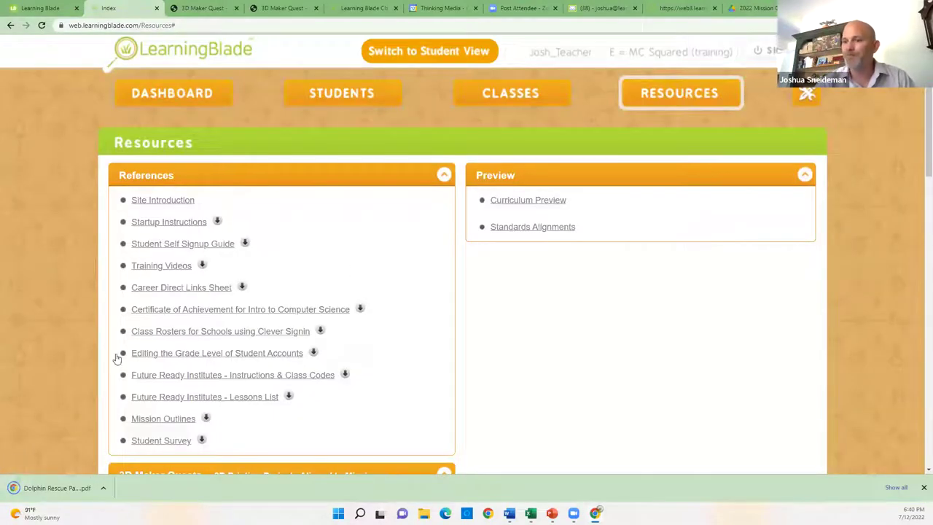
left_click(48, 480)
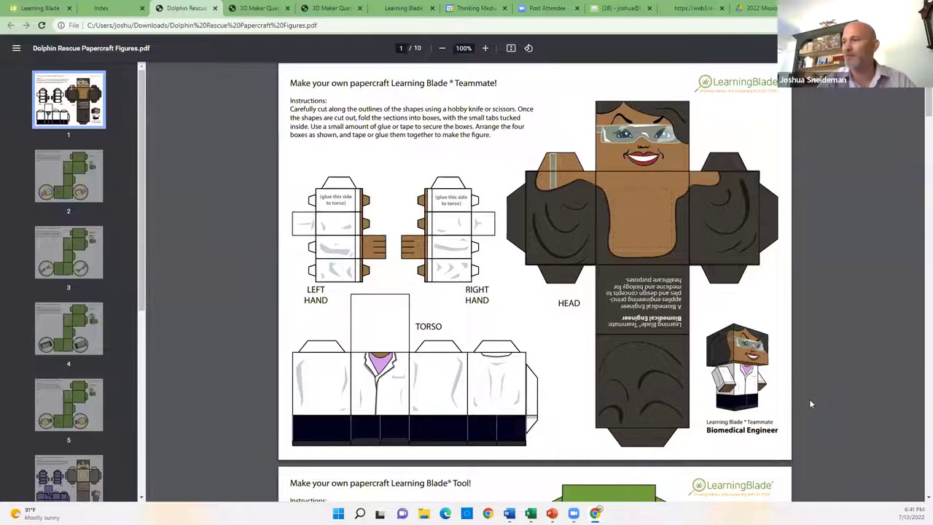
- Look through the teammate and tool cut-out pages of the Dolphin Rescue papercraft PDF
scroll(250, 261, "down", 10)
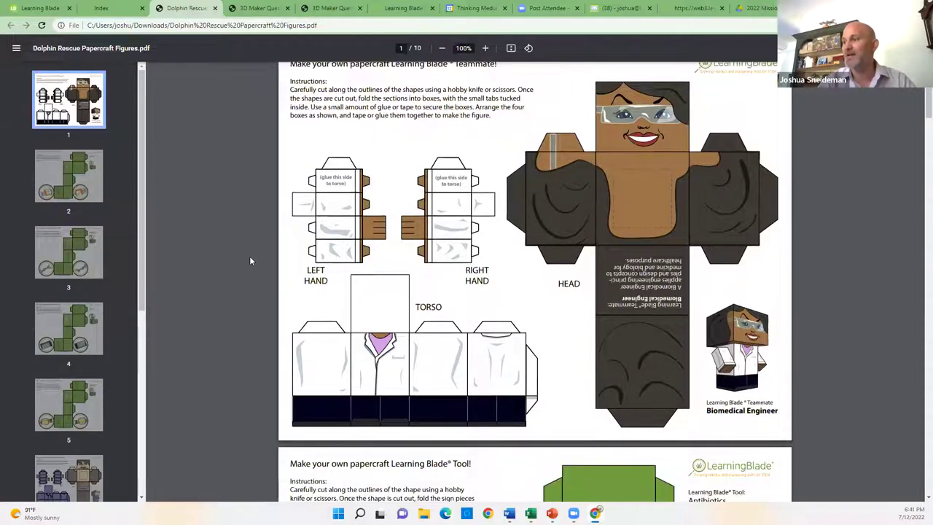
scroll(249, 259, "down", 10)
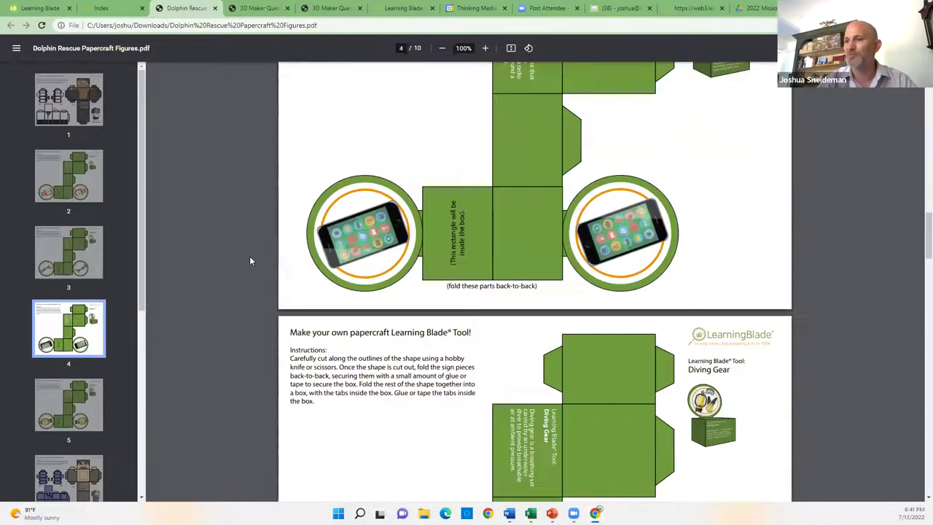
scroll(249, 260, "down", 7)
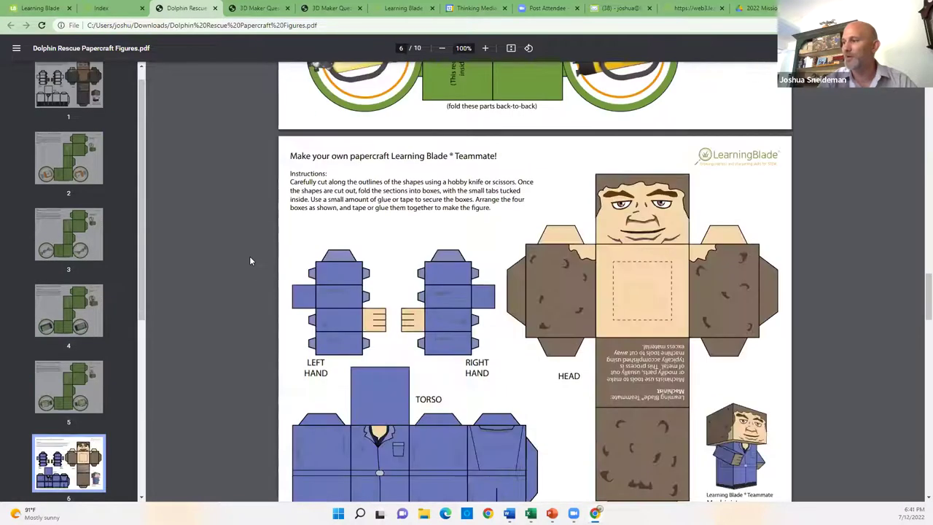
scroll(249, 260, "down", 5)
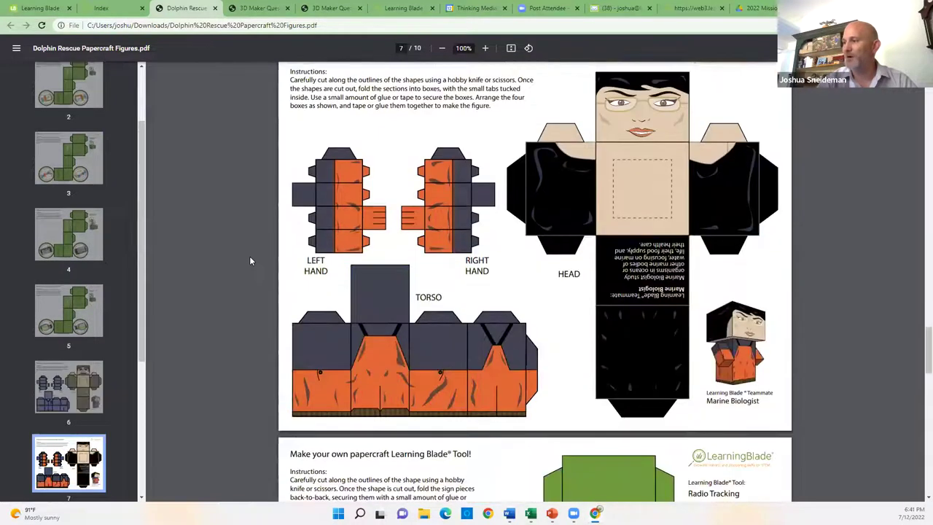
scroll(249, 260, "down", 1)
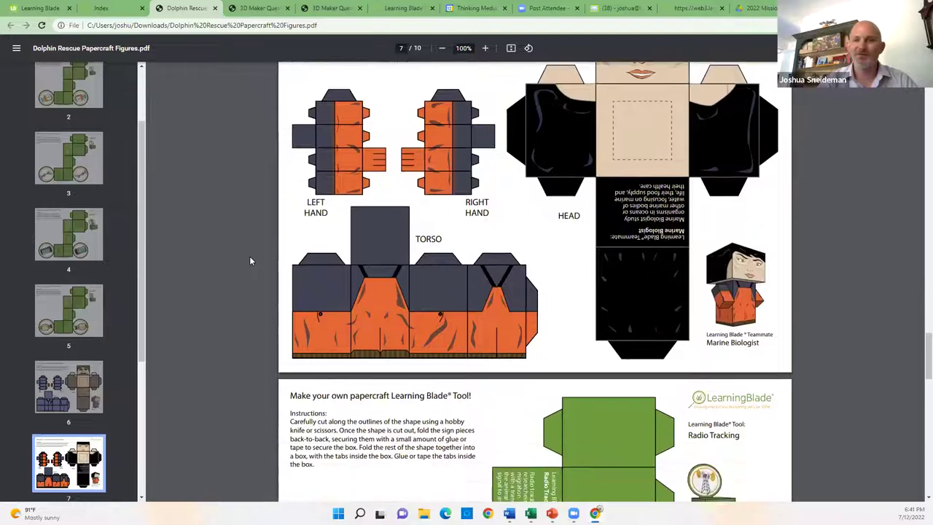
scroll(249, 260, "down", 11)
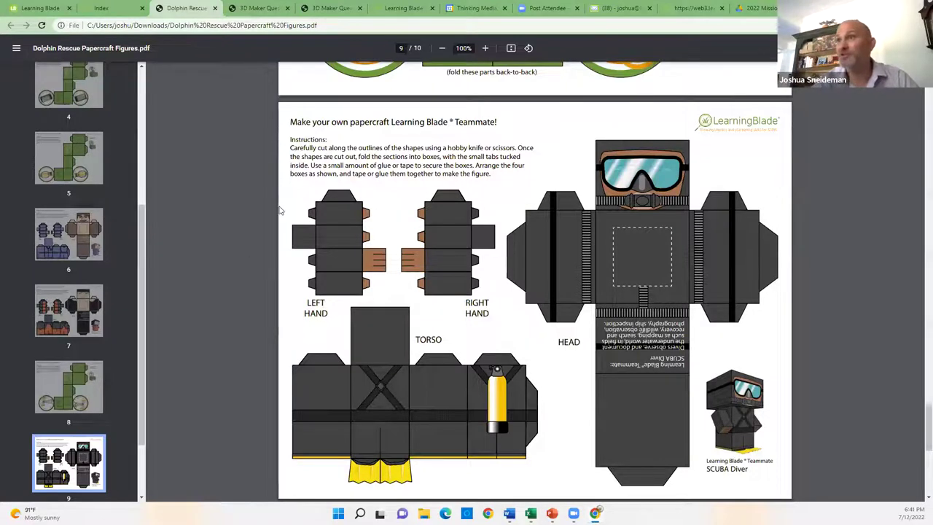
- Return to the resources page and expand the Parent Activities section
left_click(101, 8)
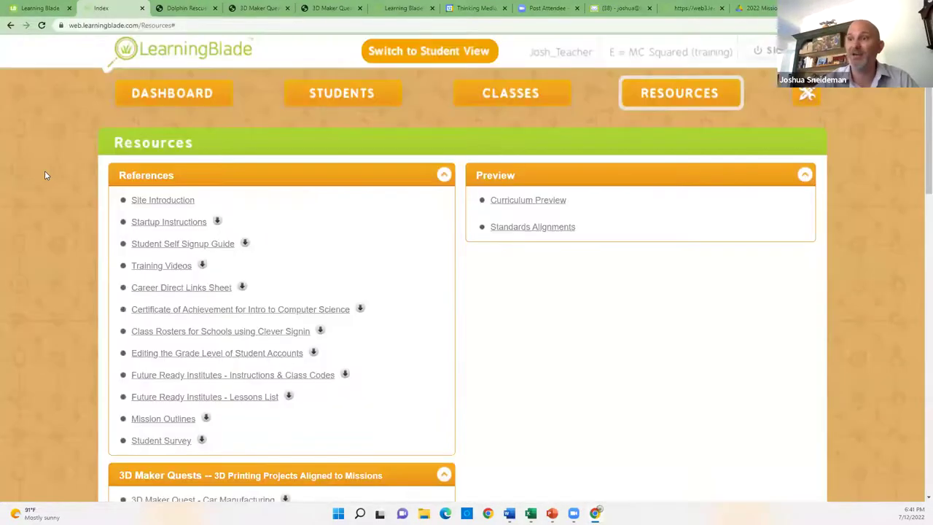
scroll(50, 175, "down", 10)
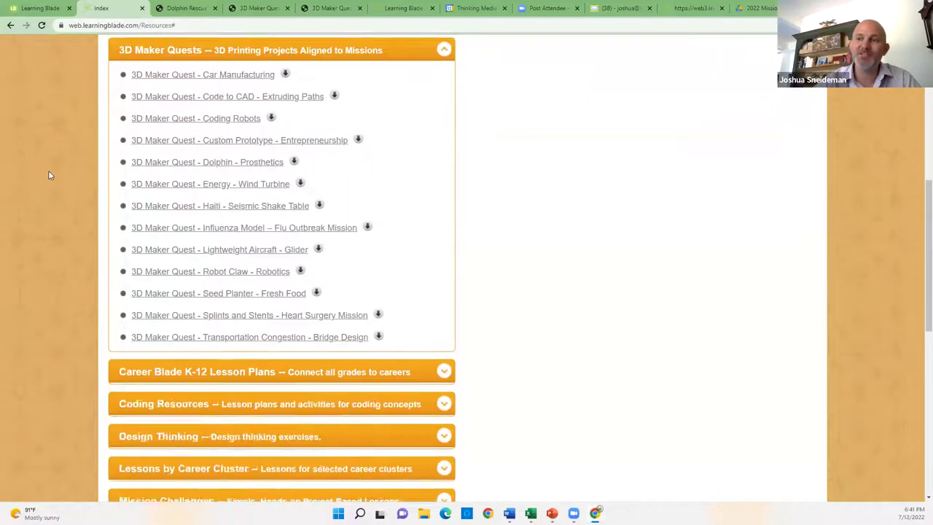
scroll(50, 175, "down", 2)
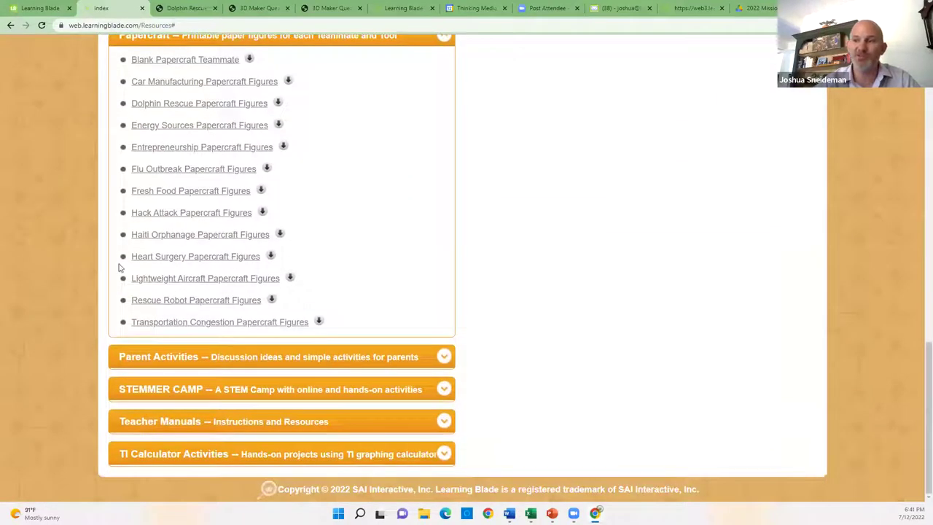
left_click(197, 361)
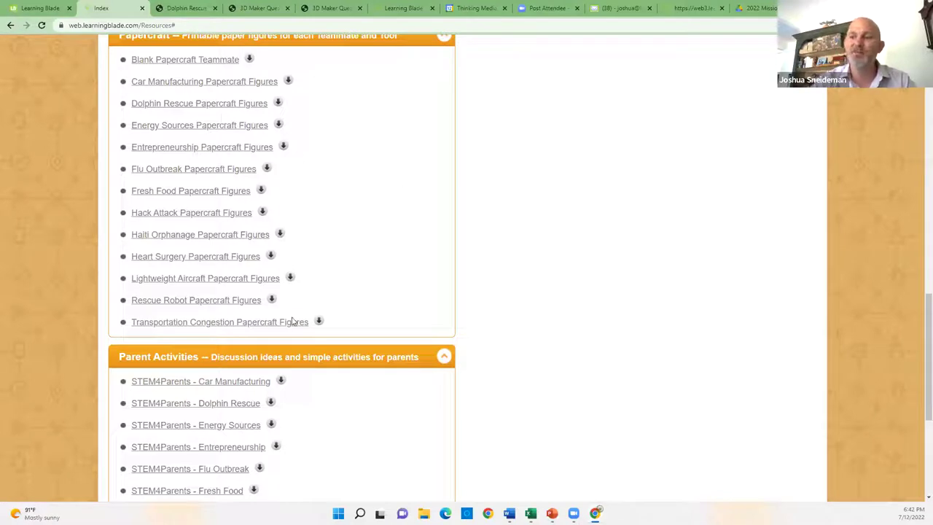
- Download the STEM4Parents - Dolphin Rescue activity for 1 student and open the PDF
left_click(209, 411)
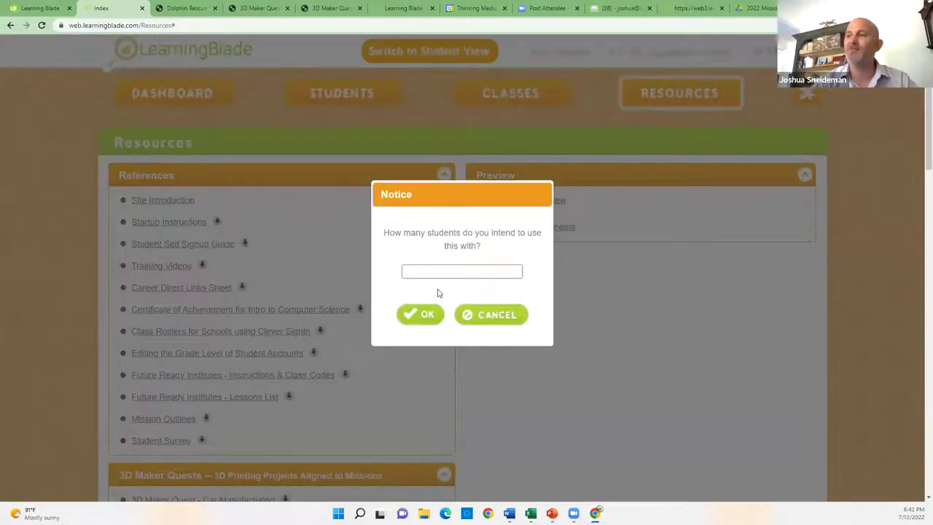
left_click(419, 271)
left_click(467, 294)
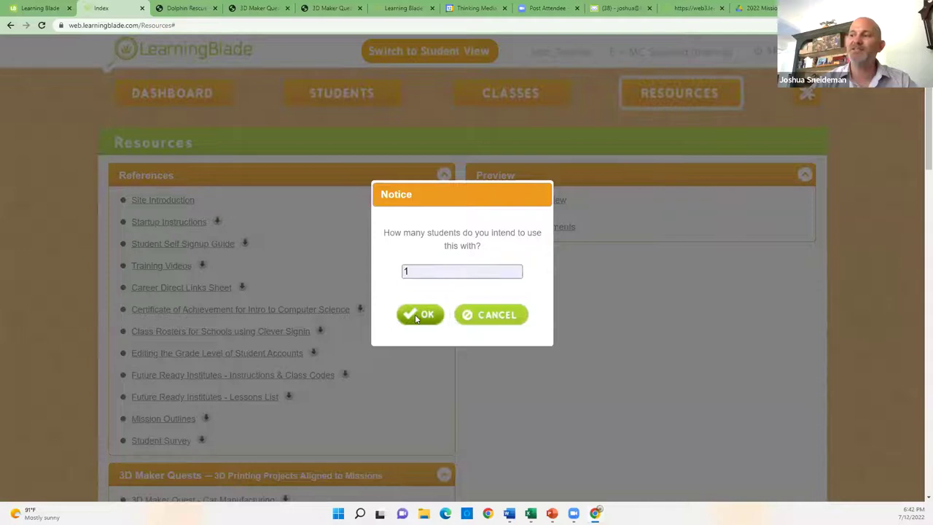
left_click(421, 315)
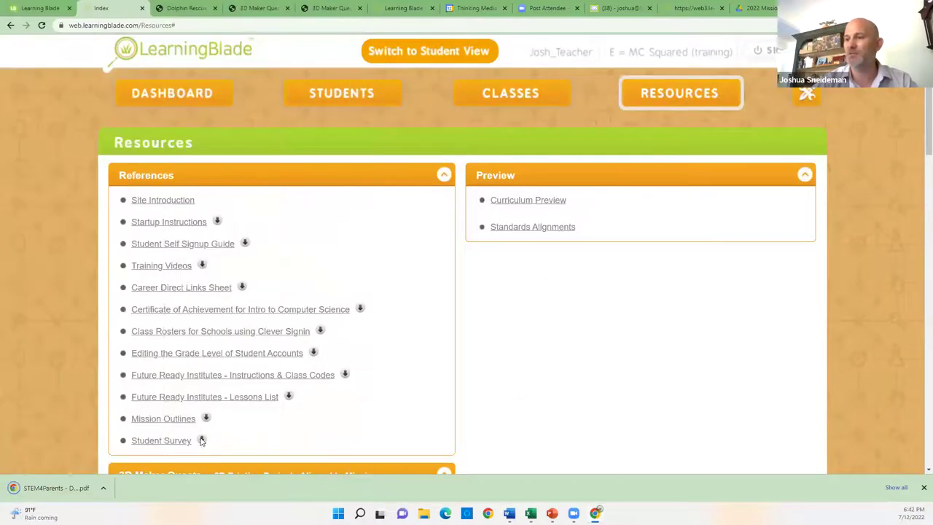
left_click(52, 487)
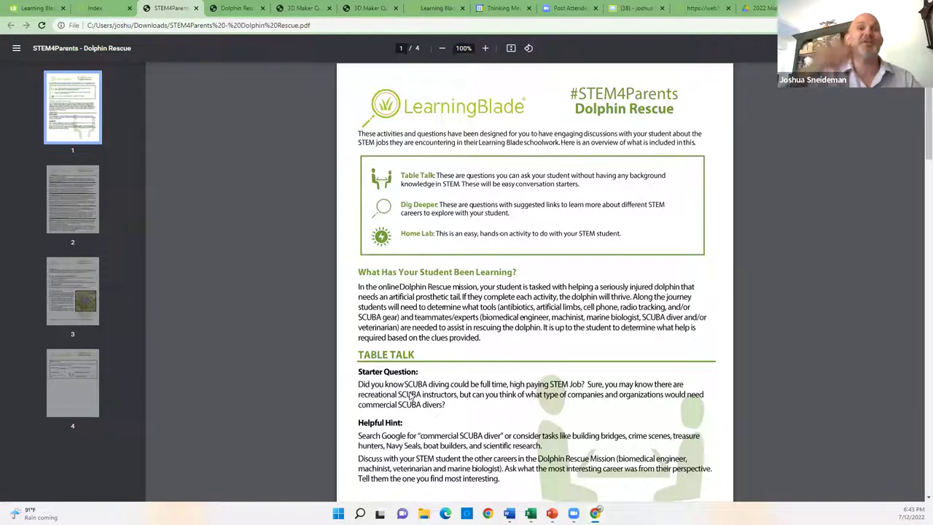
- Go back to the resources page and expand the Mission Challenges section of hands-on project-based lessons
left_click(95, 8)
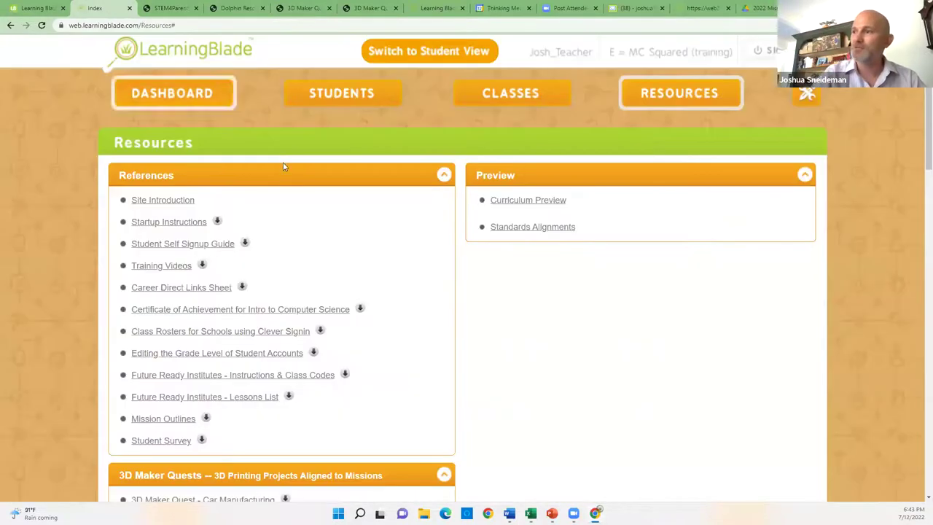
scroll(77, 180, "down", 10)
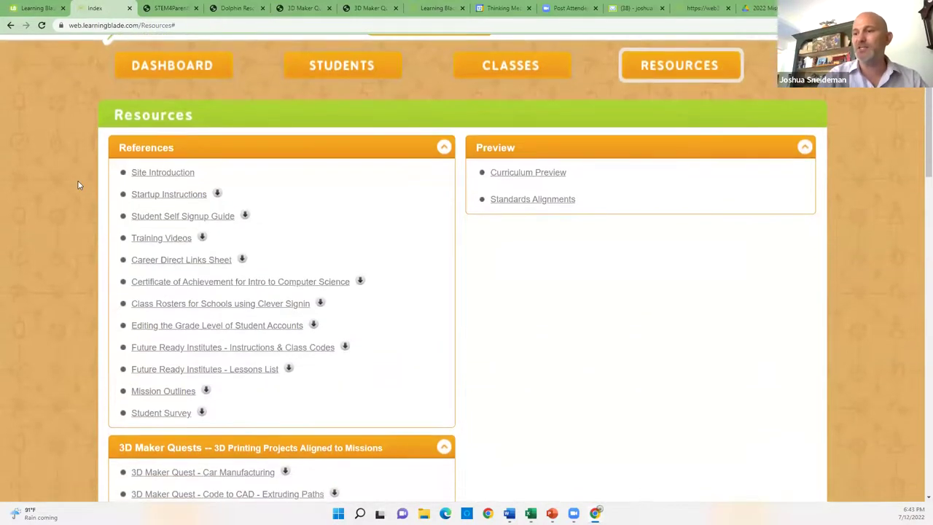
scroll(79, 185, "down", 1)
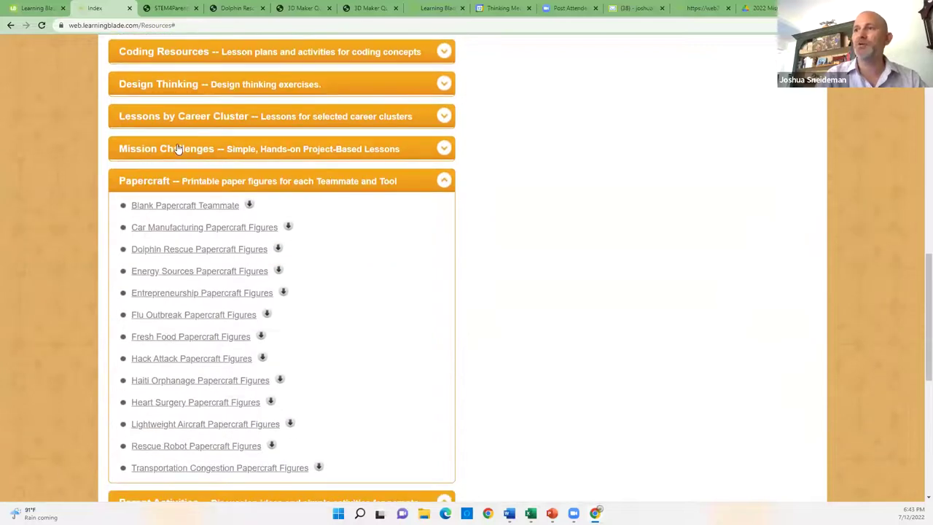
left_click(177, 149)
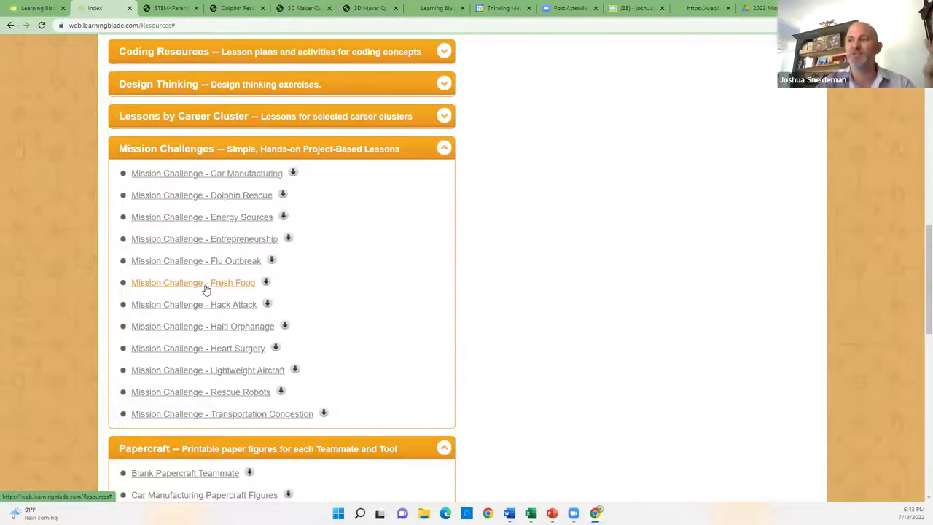
- Download the Mission Challenge - Energy Sources lesson for 1 student and open the PDF
left_click(195, 218)
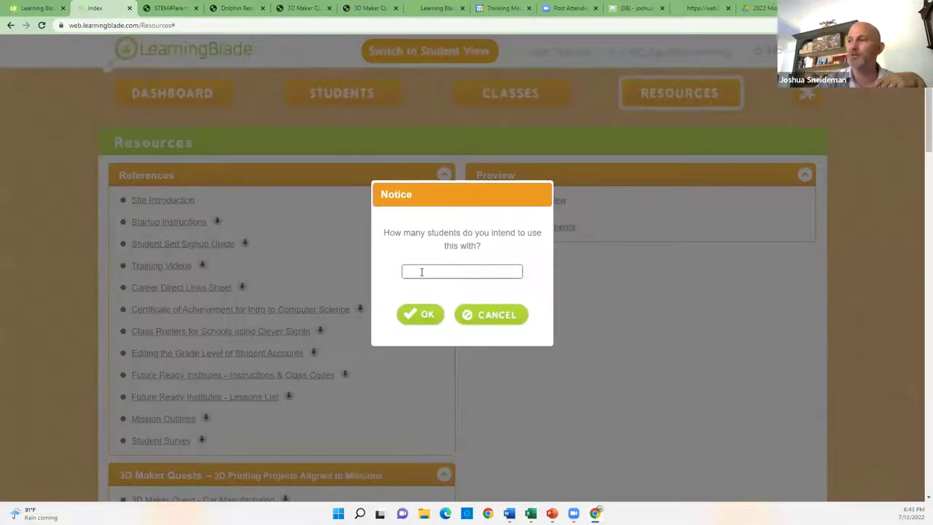
left_click(459, 271)
left_click(455, 295)
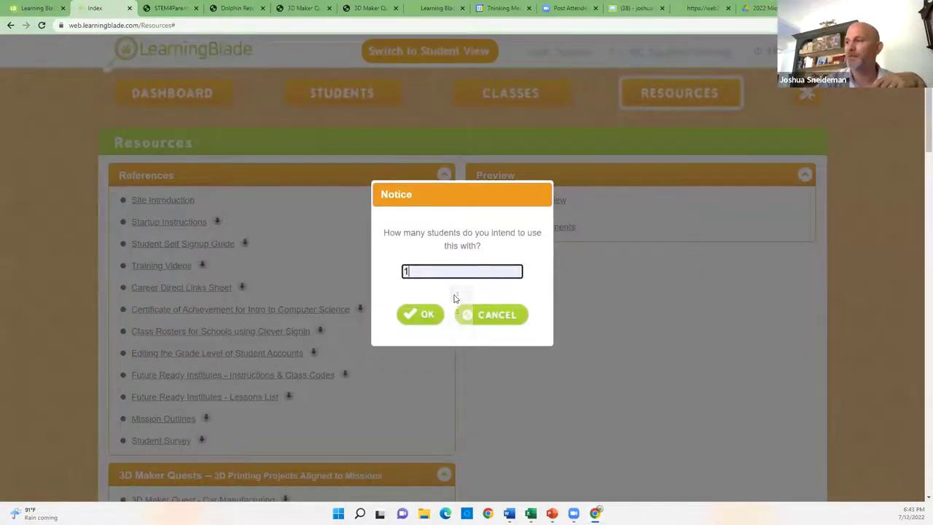
left_click(422, 314)
left_click(29, 488)
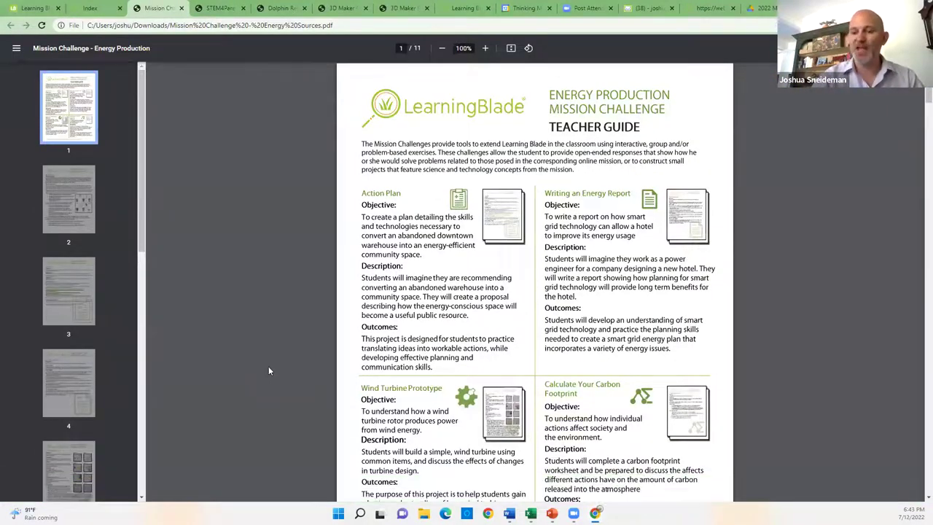
- Review the Energy Production Mission Challenge PDF, from the teacher guide through the activity pages to the grading rubrics
scroll(268, 370, "down", 15)
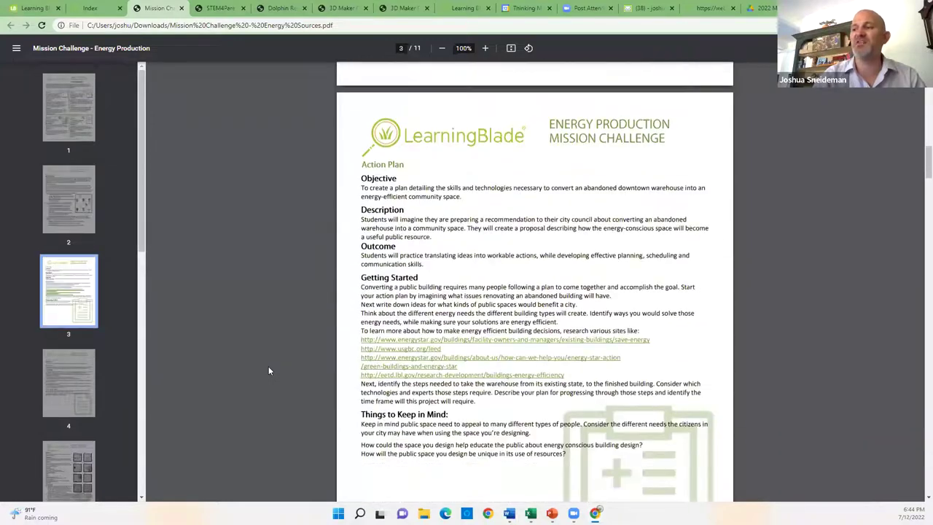
scroll(268, 370, "down", 15)
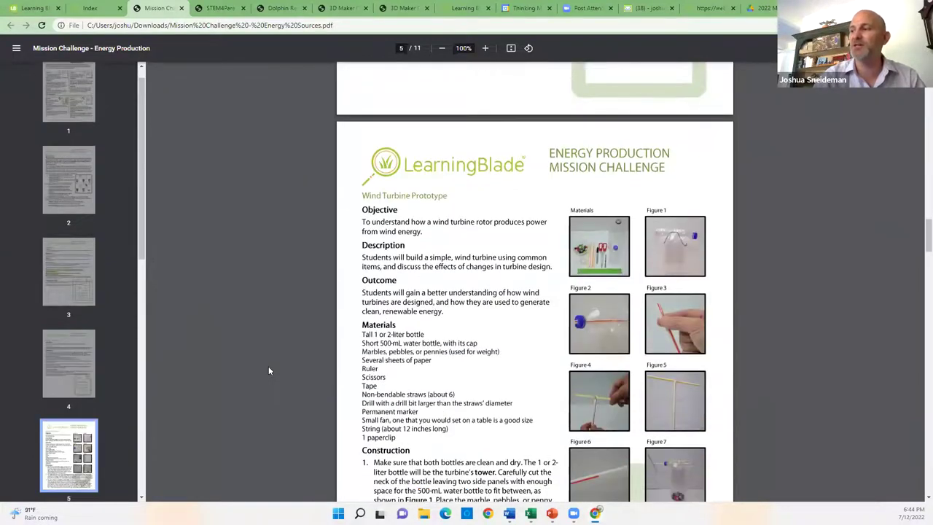
scroll(269, 371, "down", 1)
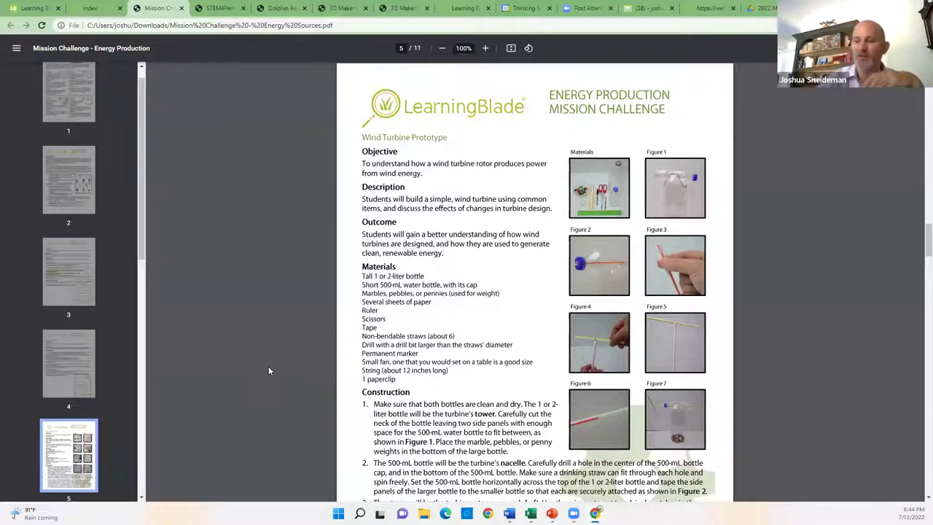
scroll(268, 371, "down", 2)
scroll(268, 371, "down", 15)
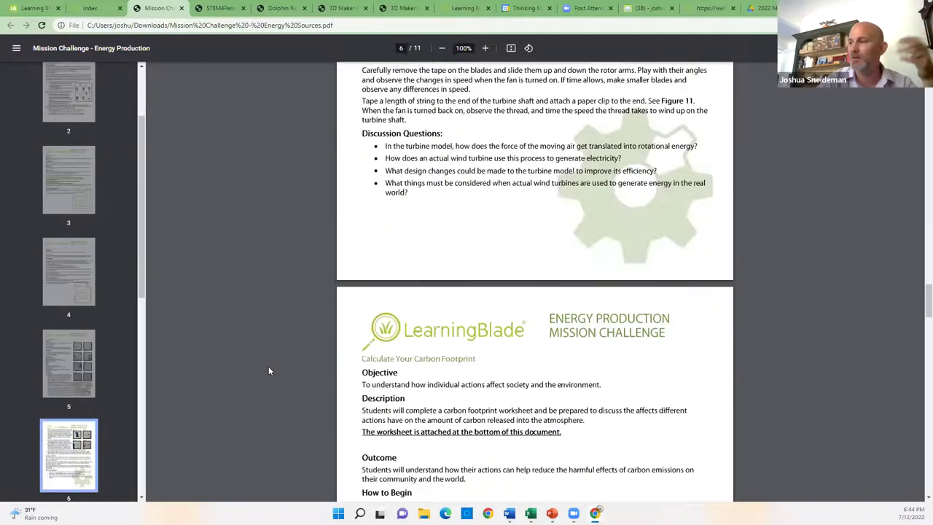
scroll(268, 370, "down", 14)
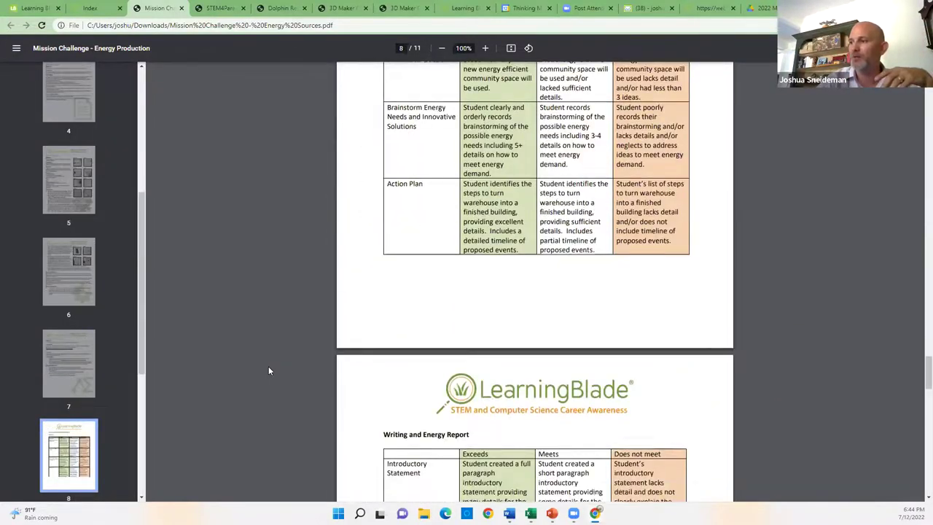
scroll(268, 371, "down", 12)
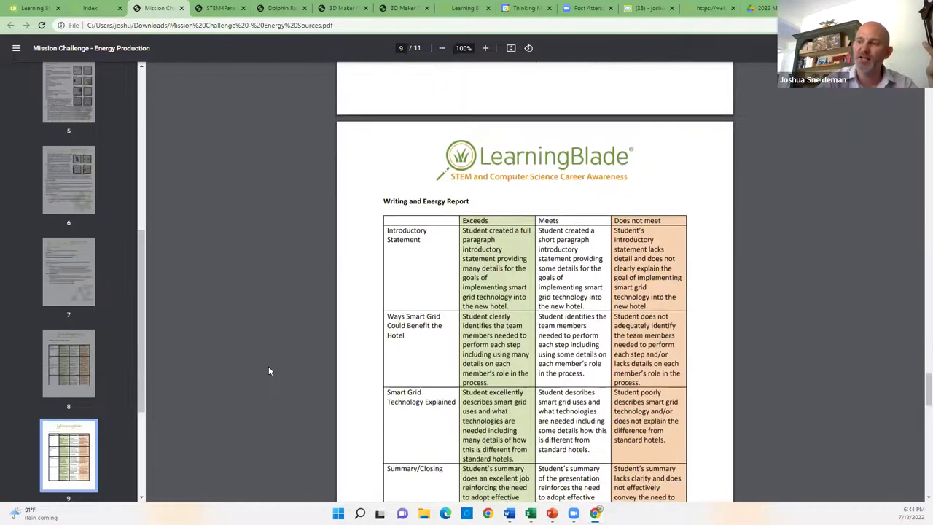
- Review the carbon footprint rubric and worksheet on the last pages of the Energy Production PDF
scroll(269, 371, "down", 12)
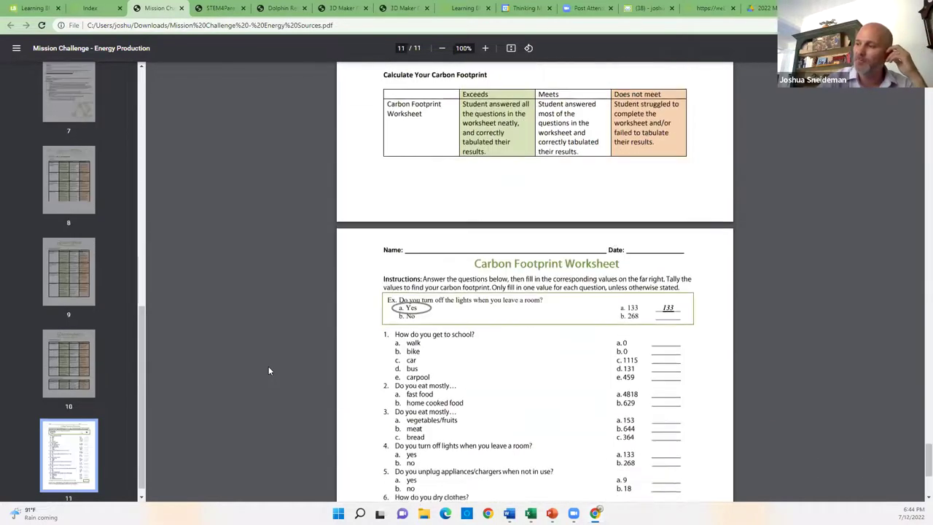
scroll(268, 371, "down", 1)
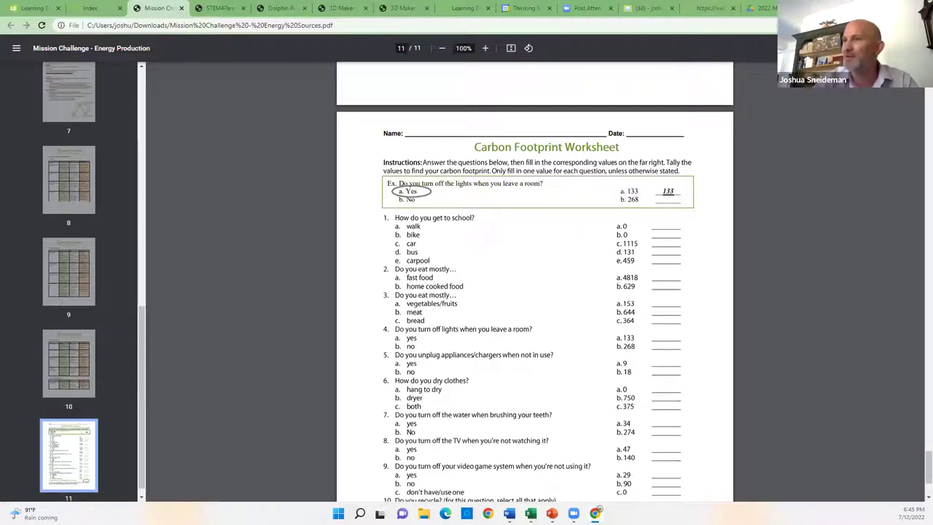
- Return to the Learning Blade resources page and expand the Design Thinking section of exercises
left_click(102, 9)
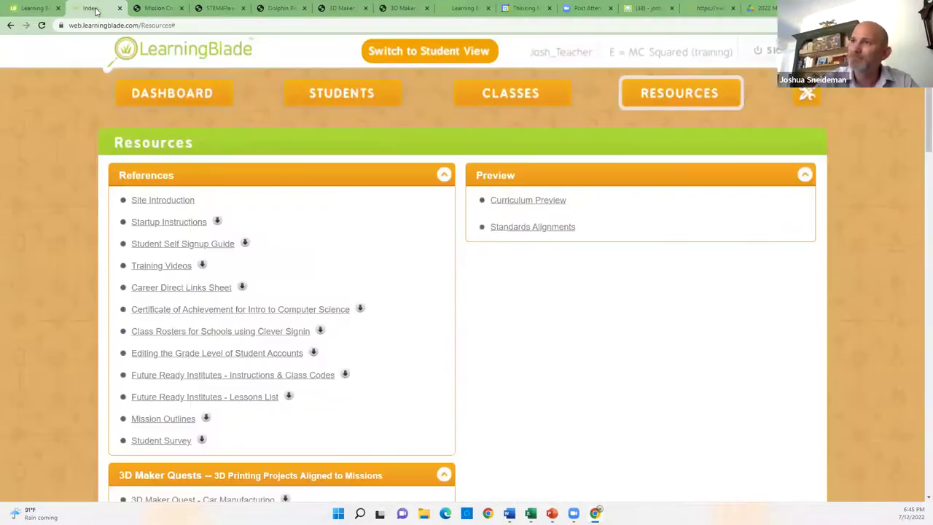
scroll(47, 209, "down", 2)
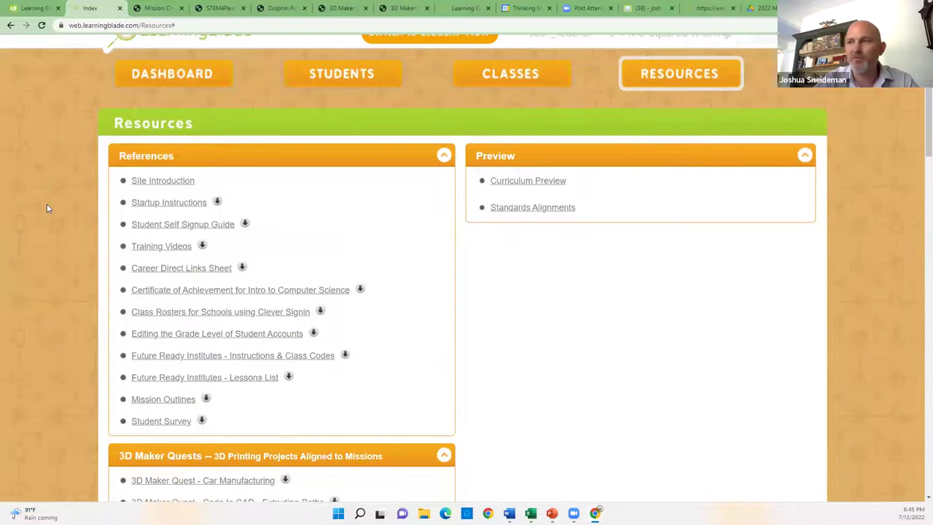
scroll(47, 209, "up", 2)
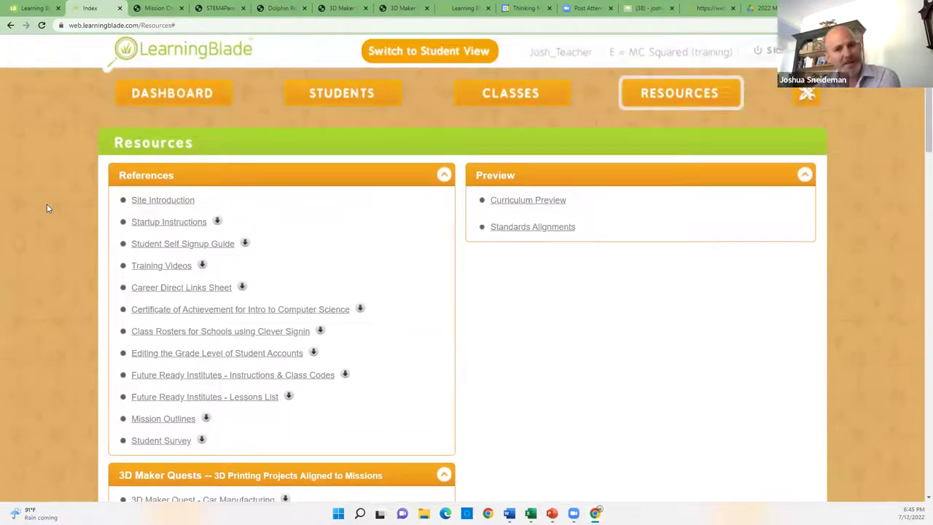
scroll(47, 209, "down", 1)
scroll(46, 208, "down", 8)
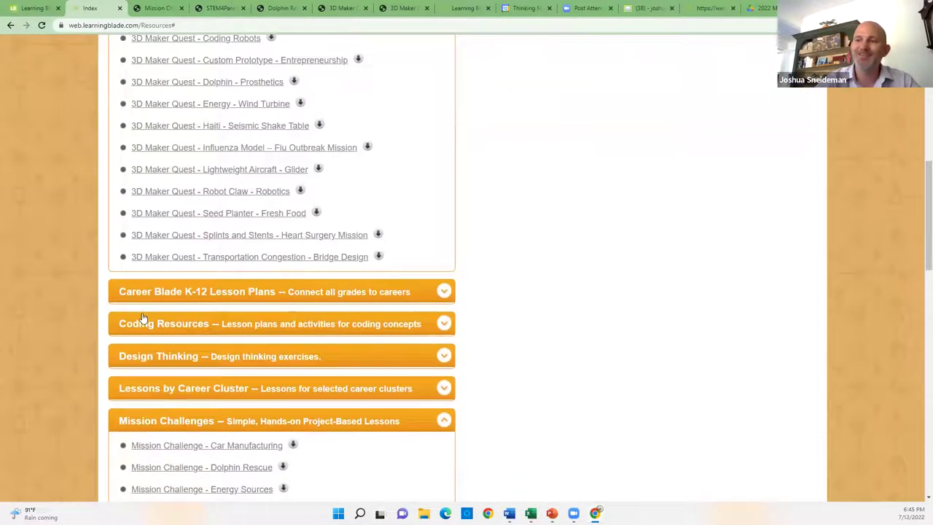
left_click(165, 358)
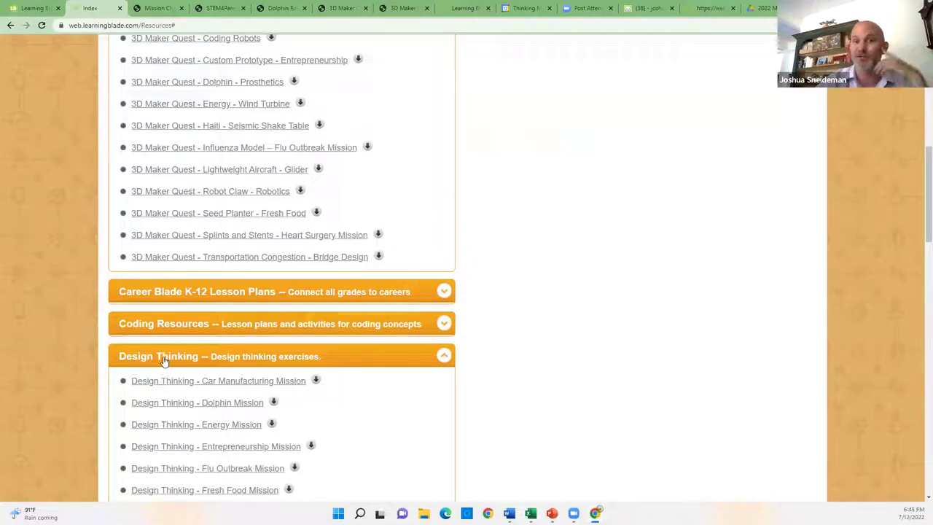
- Download the Design Thinking - Fresh Food Mission exercise for 1 student and open the PDF
scroll(164, 360, "down", 3)
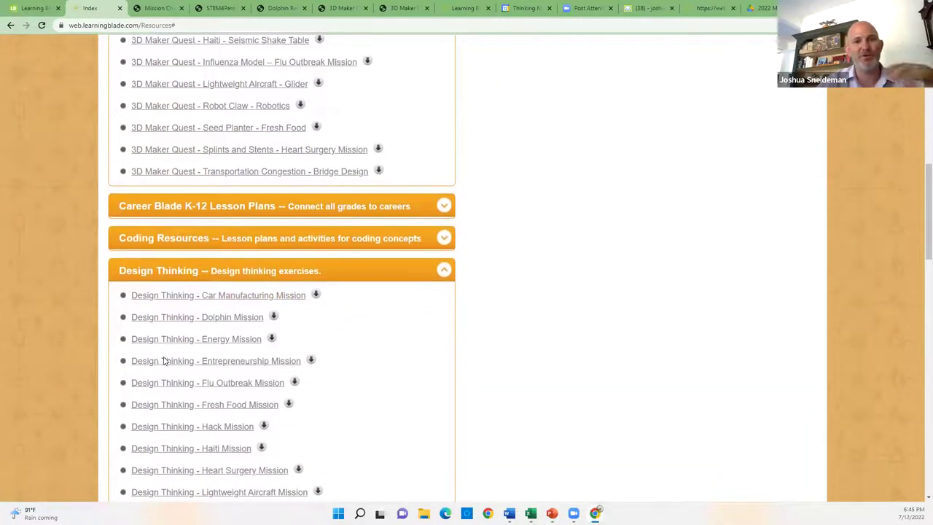
scroll(164, 360, "down", 1)
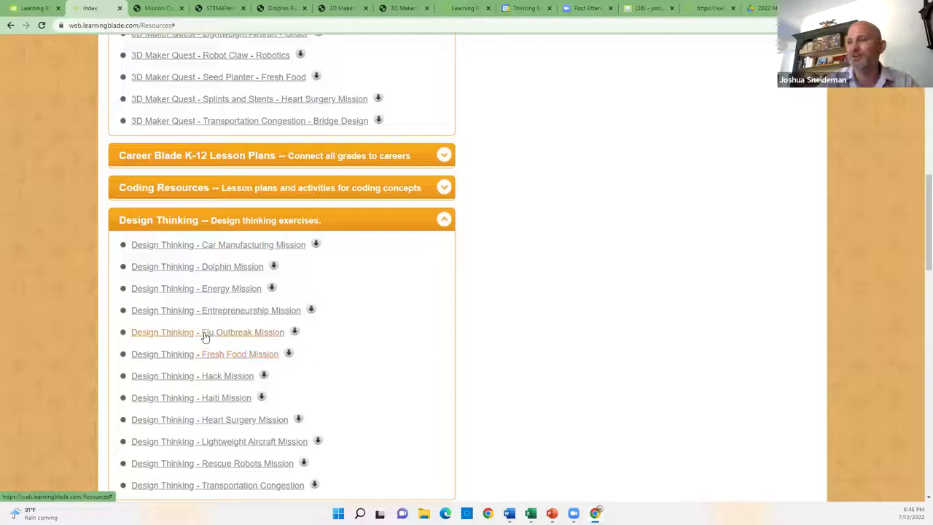
left_click(208, 357)
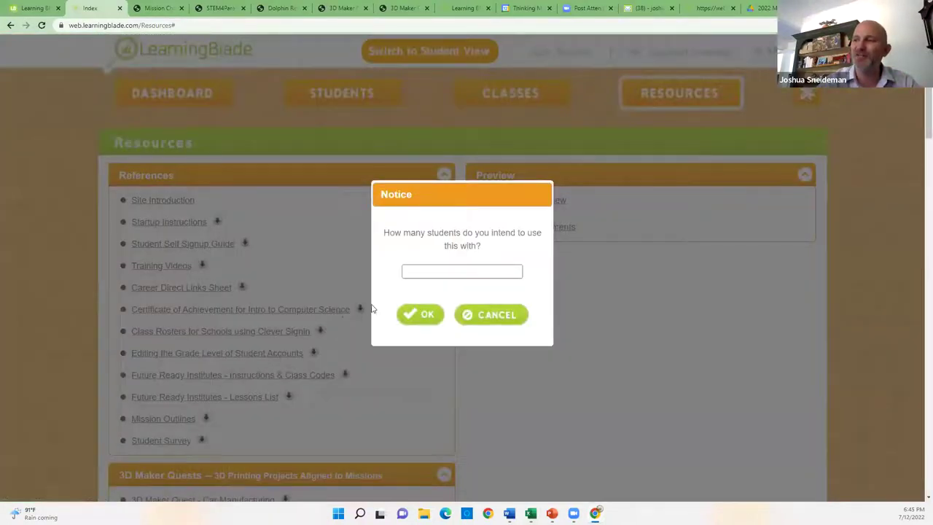
left_click(429, 271)
left_click(458, 312)
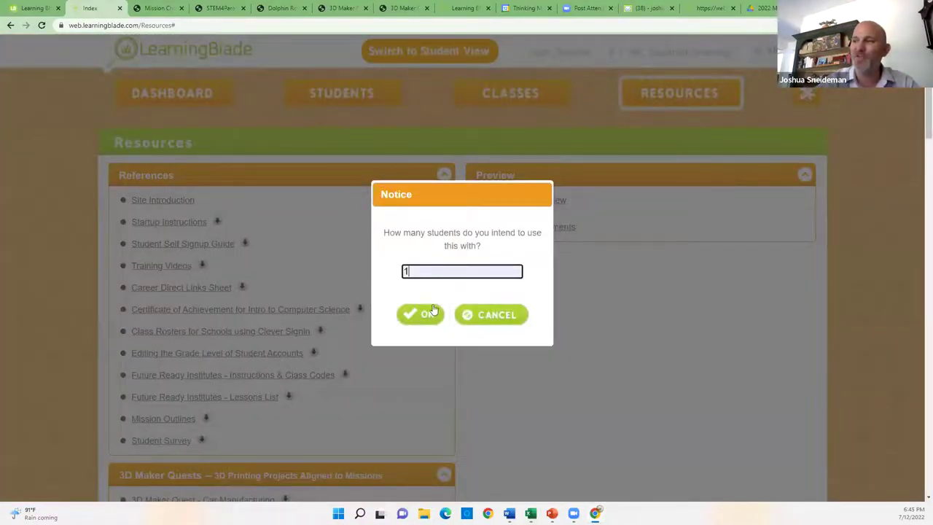
left_click(423, 314)
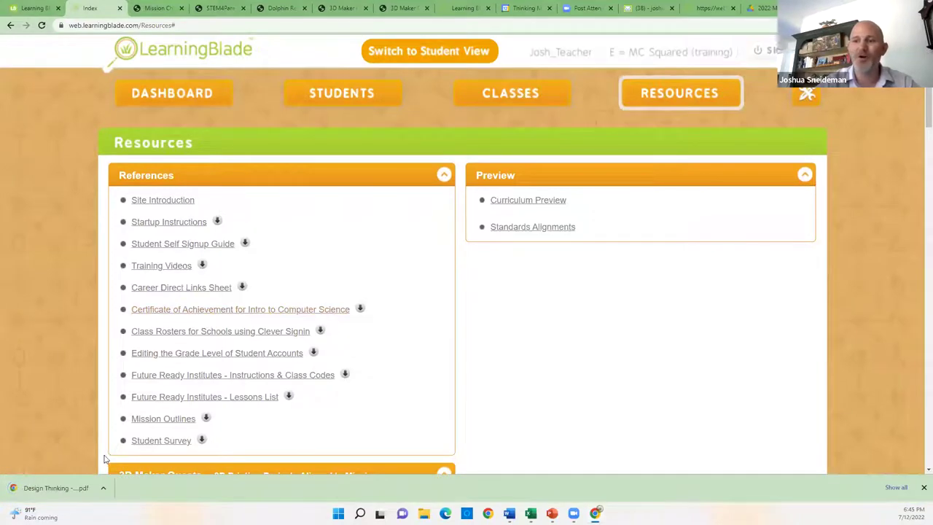
left_click(48, 487)
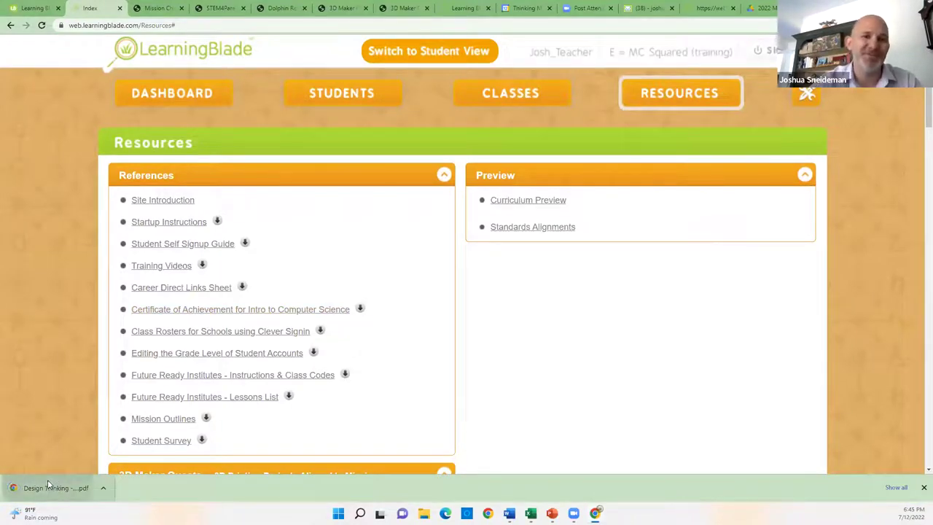
- Review the teacher guide and the Potato Chip Challenge page of the Preserving Food Longer PDF
scroll(311, 292, "down", 7)
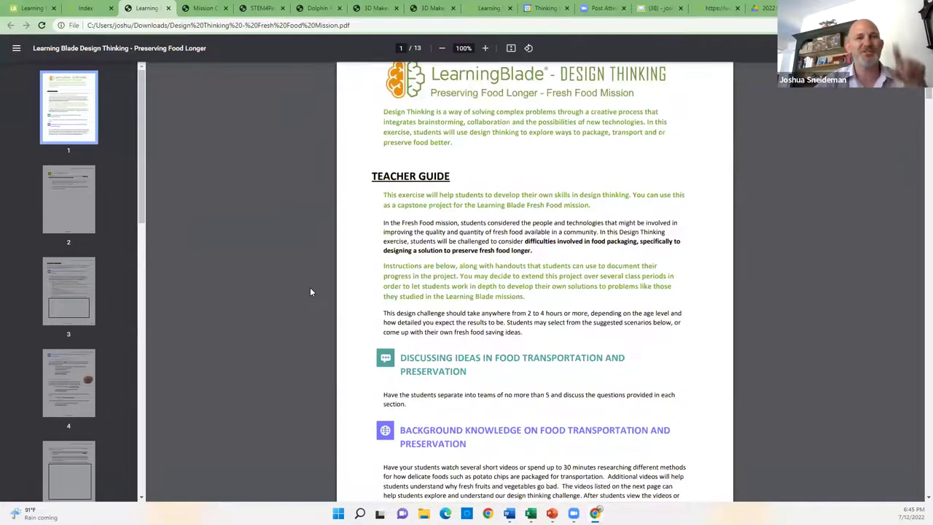
scroll(310, 292, "down", 1)
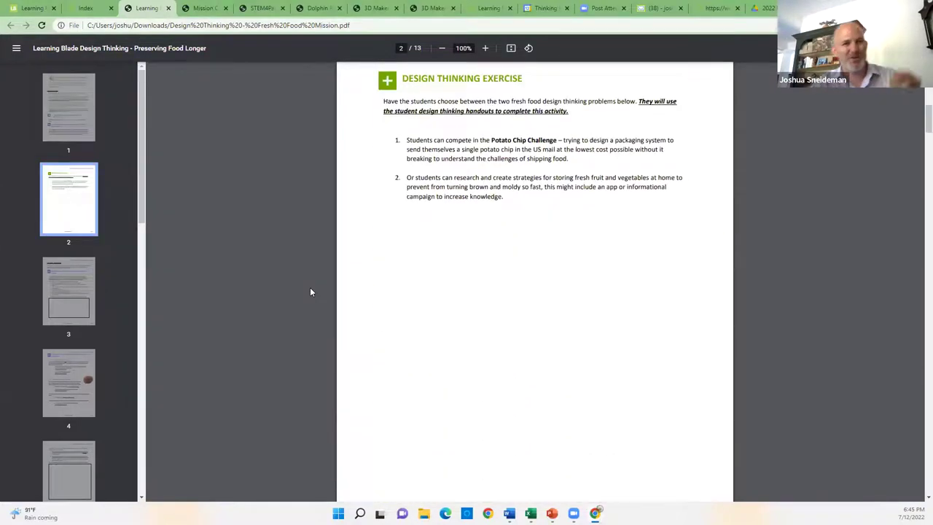
scroll(311, 291, "down", 6)
scroll(310, 291, "up", 7)
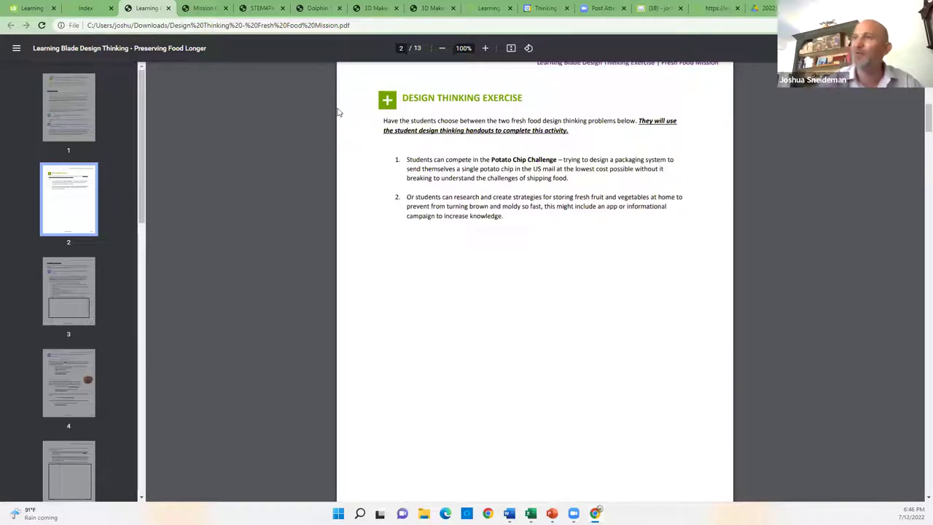
- Close the Design Thinking PDF and open the Intro to Coding class from the class list
left_click(168, 9)
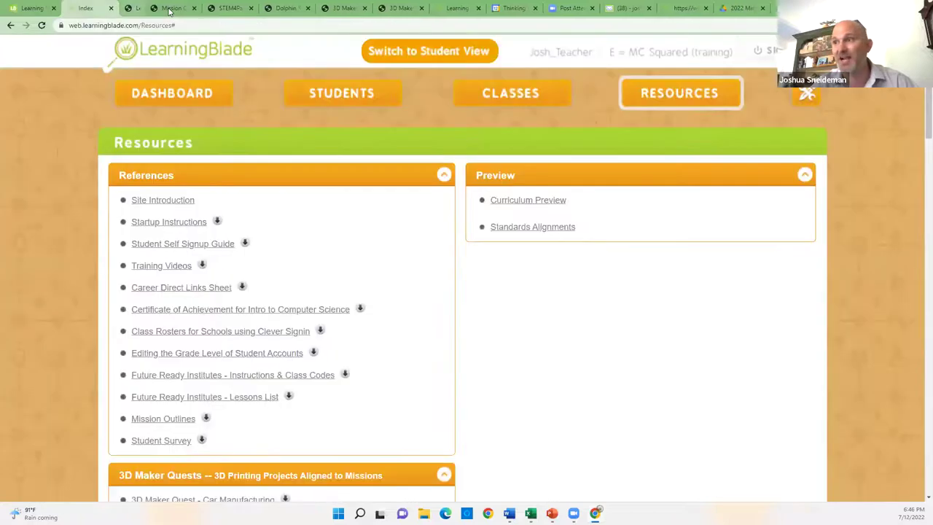
left_click(495, 102)
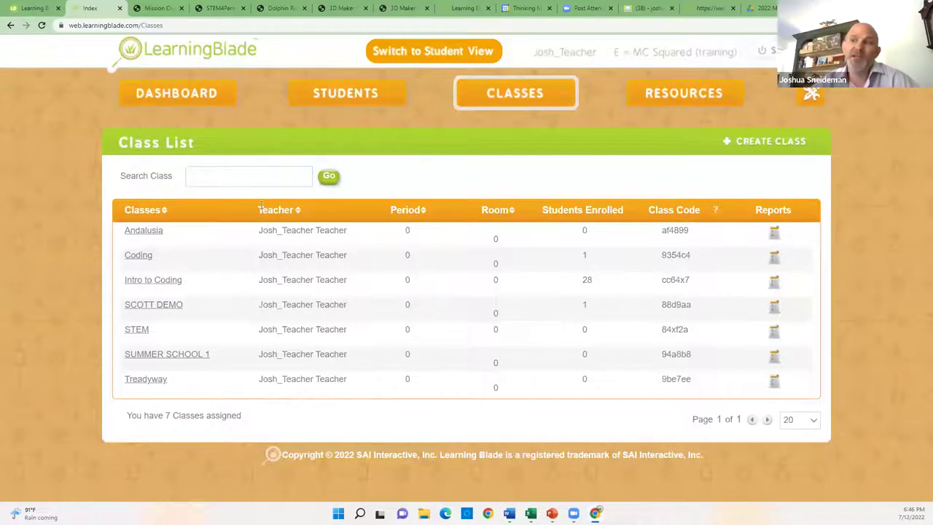
left_click(162, 280)
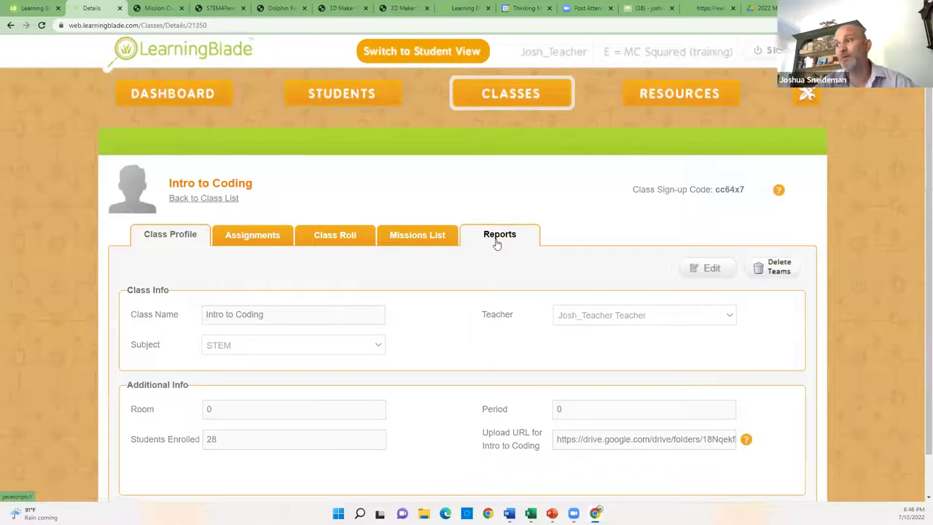
- Run a Curriculum Report for the Intro to Coding class without dates and sort the students by most activities completed
left_click(493, 244)
left_click(473, 319)
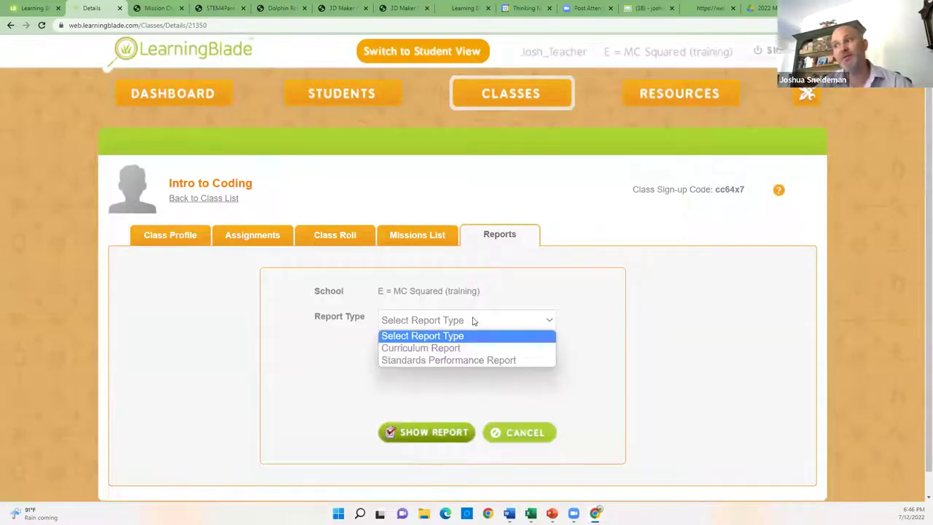
left_click(440, 348)
left_click(422, 438)
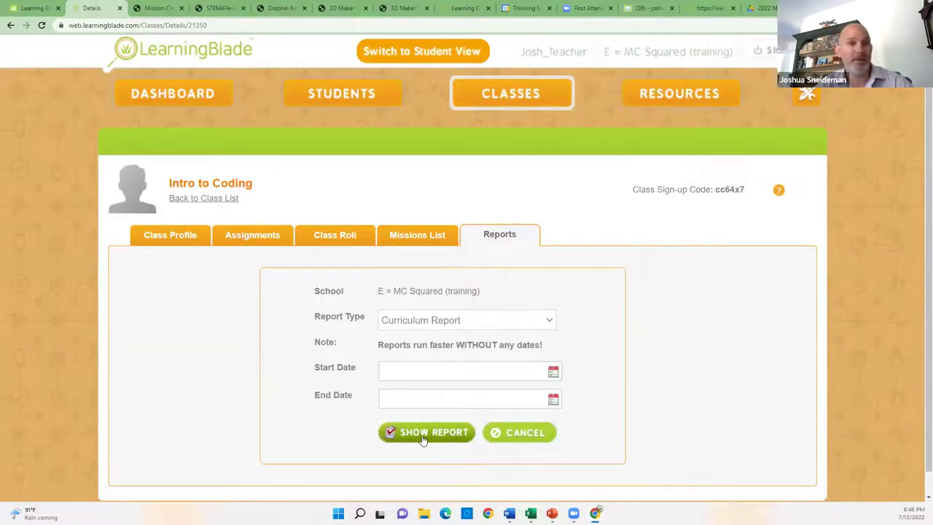
left_click(624, 408)
left_click(625, 408)
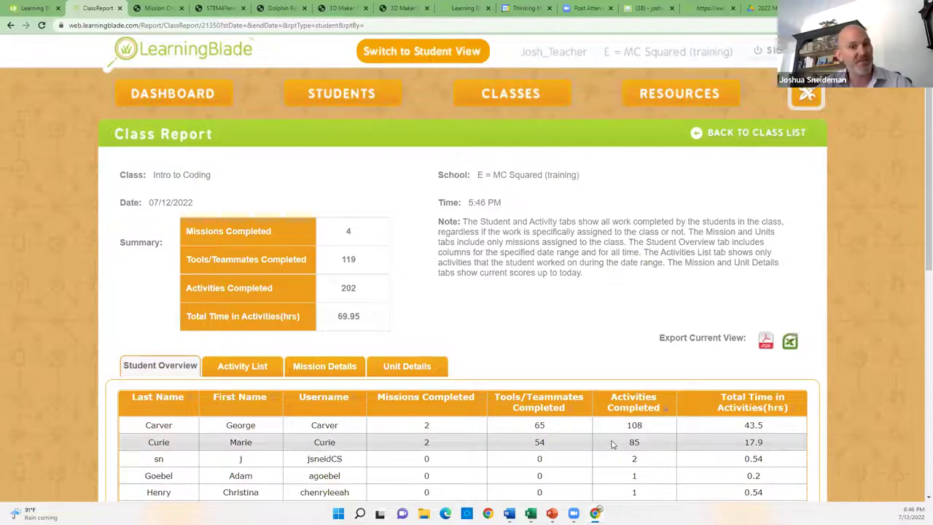
- View the class report's Activity List, sort it by highest score, and look through the student entries
left_click(221, 369)
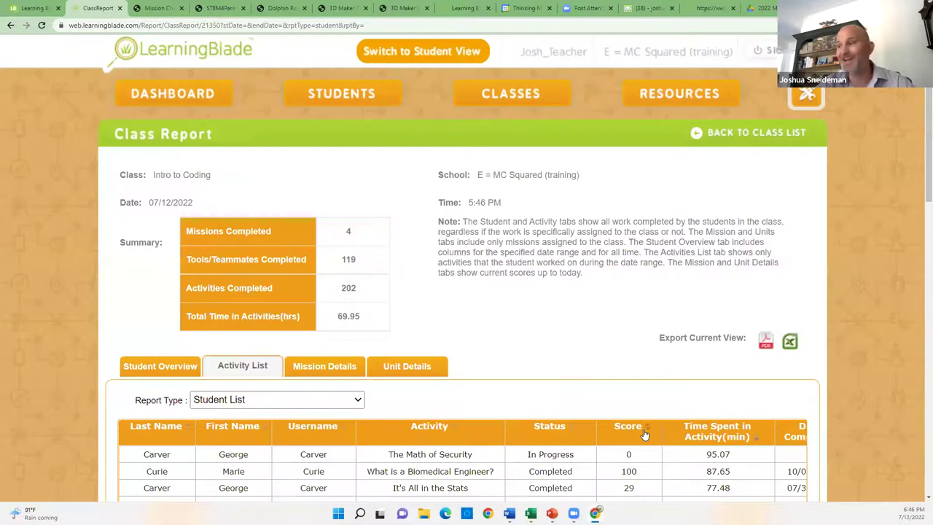
left_click(644, 434)
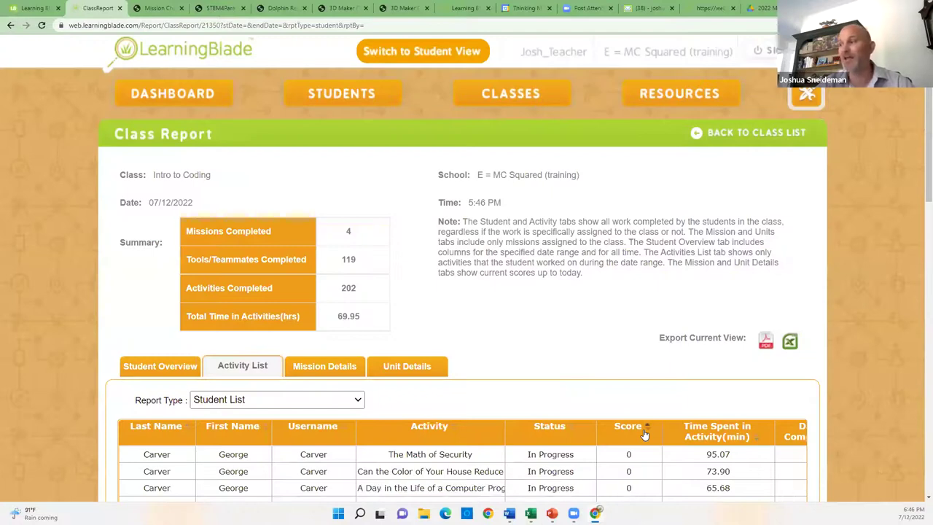
left_click(644, 434)
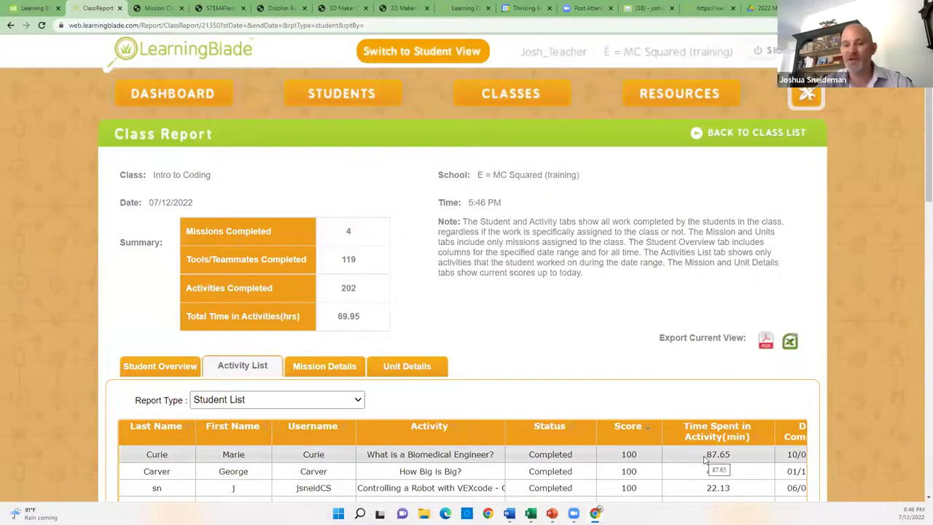
scroll(704, 459, "down", 3)
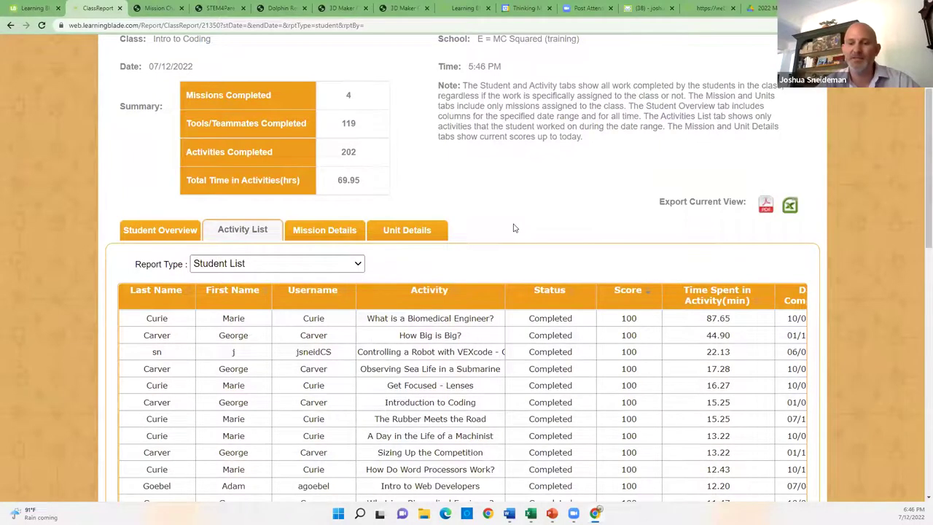
scroll(519, 225, "up", 1)
scroll(519, 225, "up", 3)
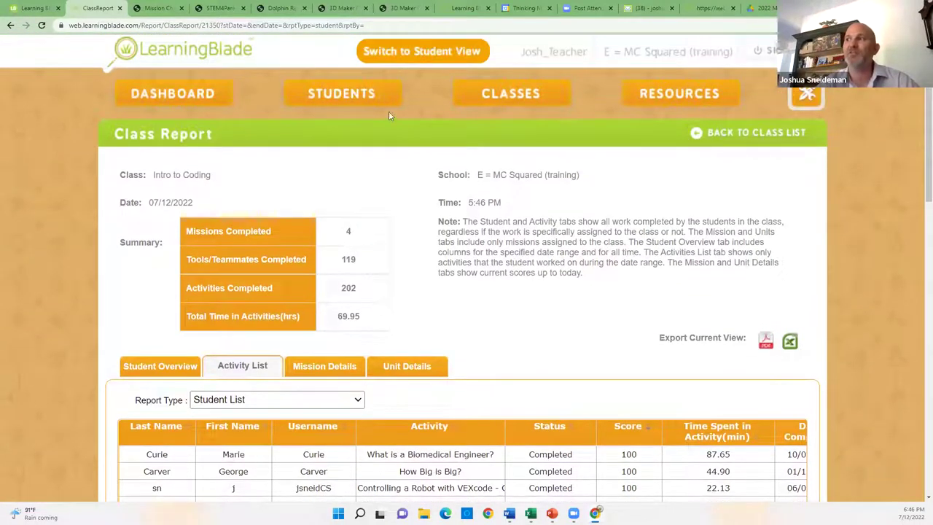
- Open the STEM class from the class list and start adding assignments to it
left_click(500, 102)
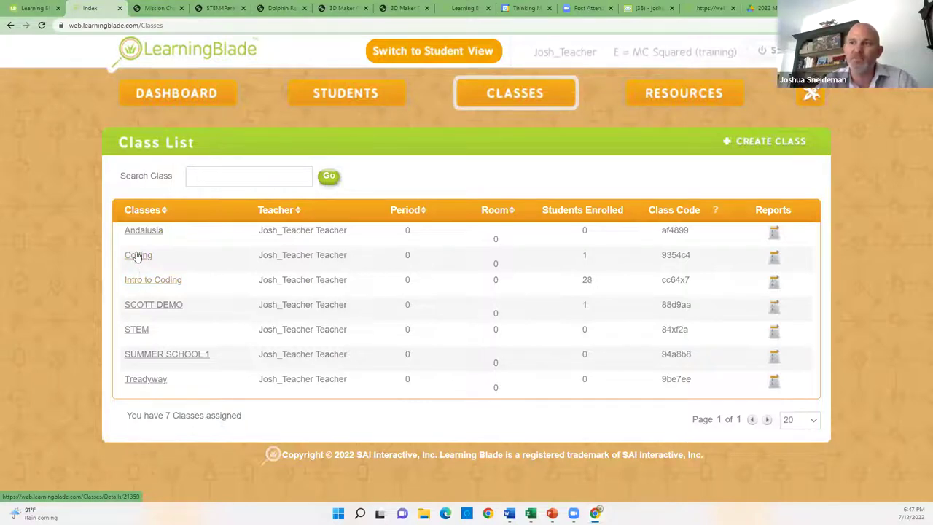
left_click(137, 330)
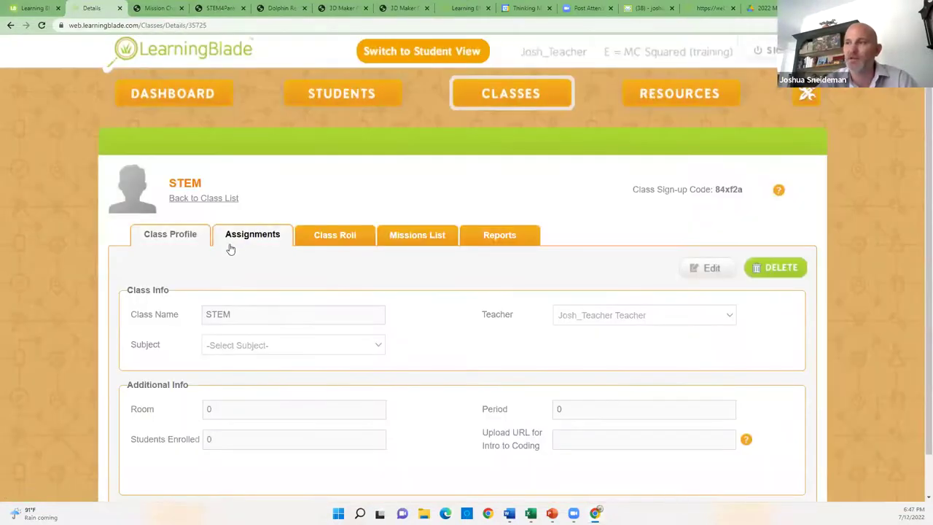
left_click(238, 236)
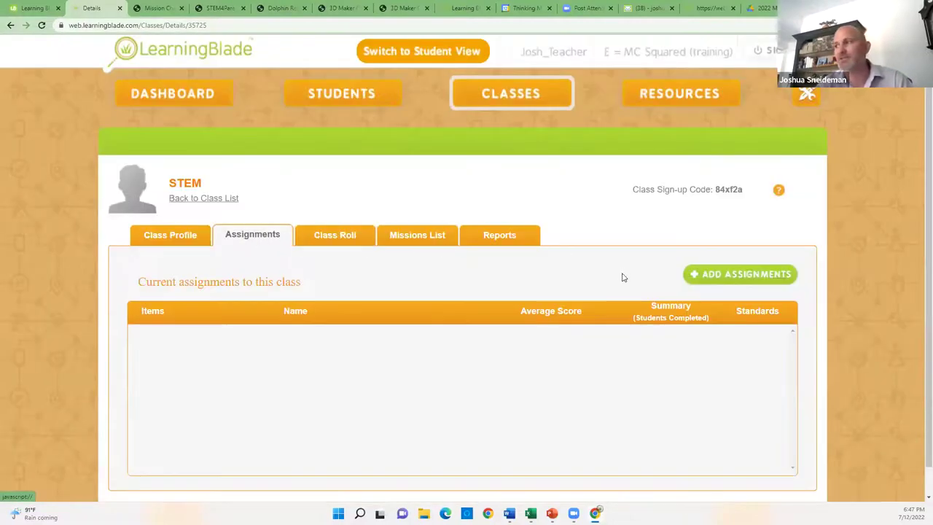
left_click(726, 275)
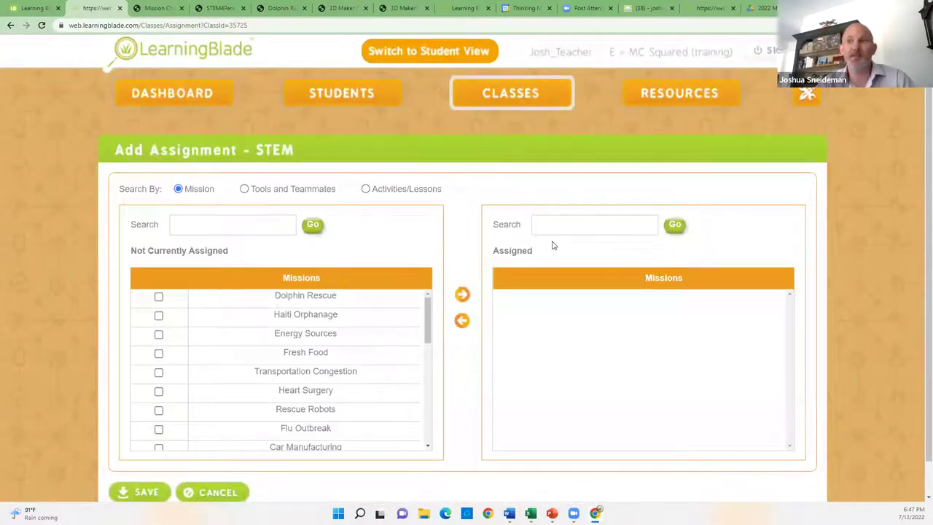
- Search the available assignments by Activities/Lessons and set the state to AZ
left_click(366, 188)
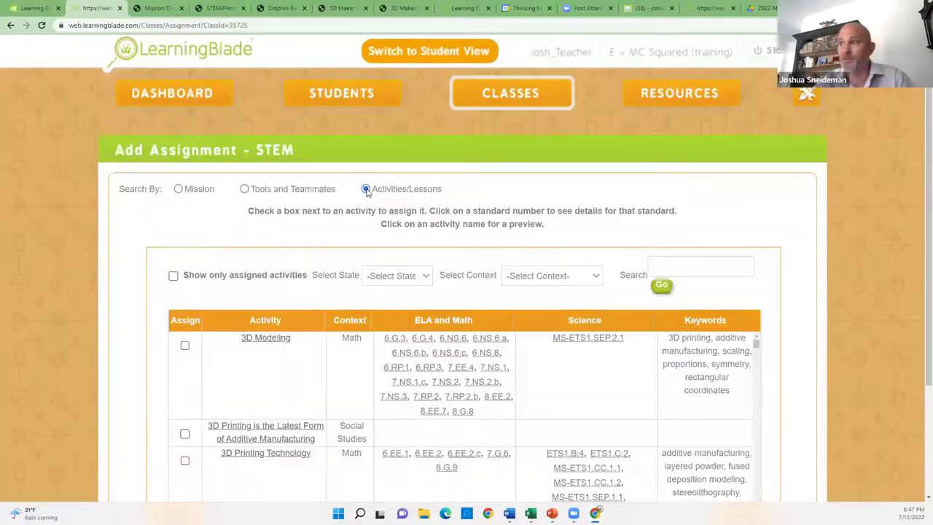
left_click(676, 261)
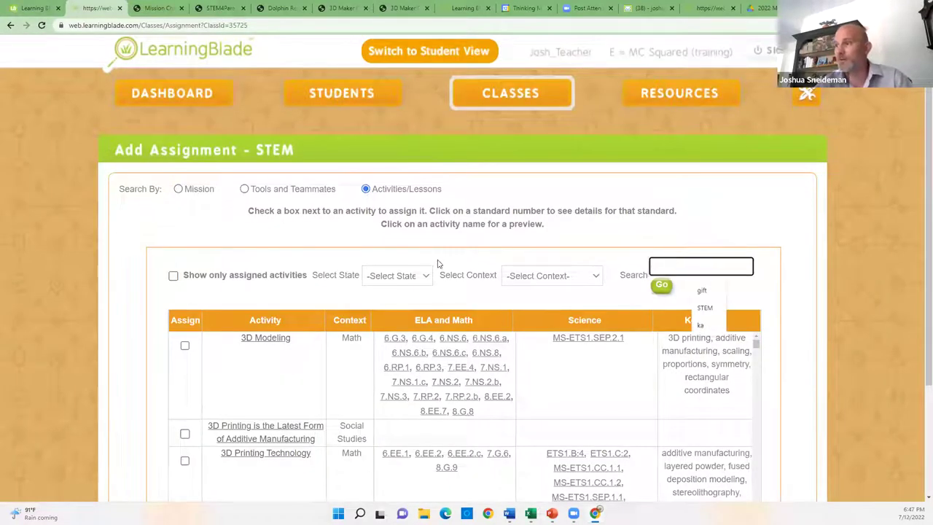
left_click(397, 275)
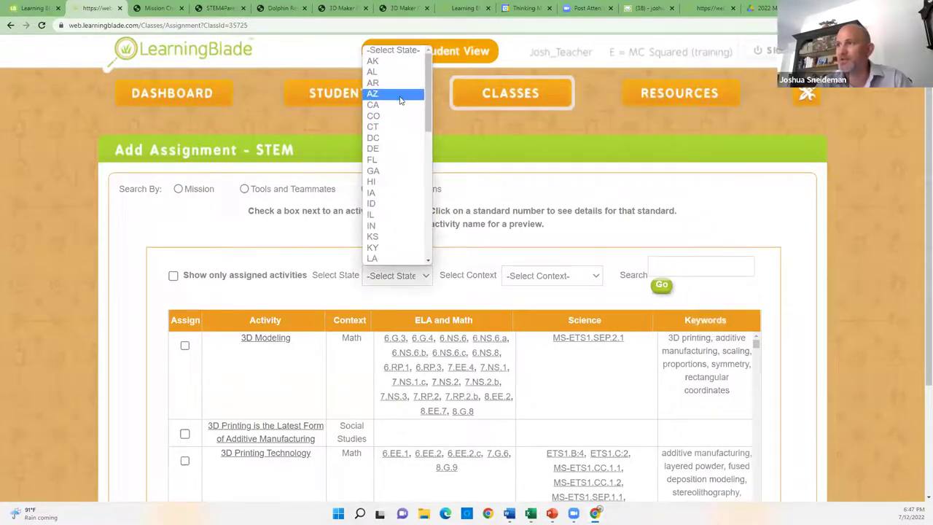
left_click(399, 95)
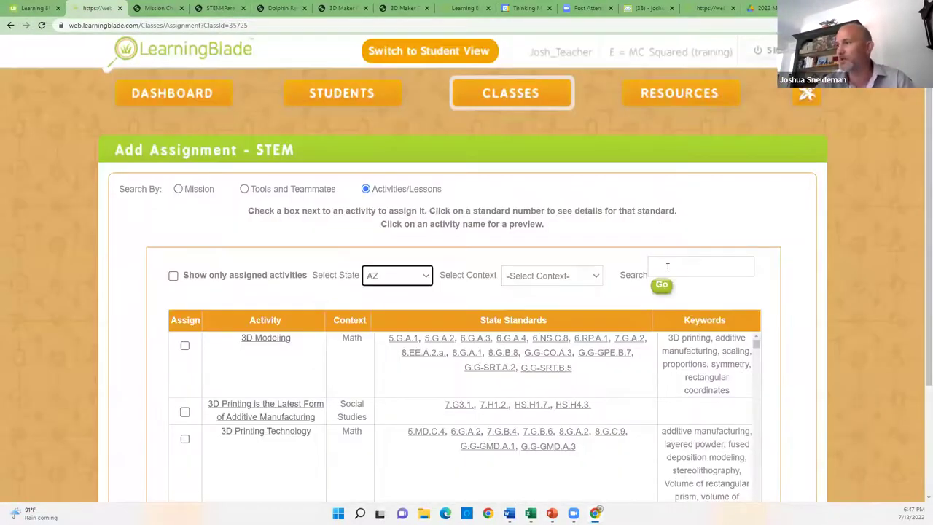
- View the details of state standard 8.G.B.8 for the 3D Modeling activity and close them
left_click(667, 267)
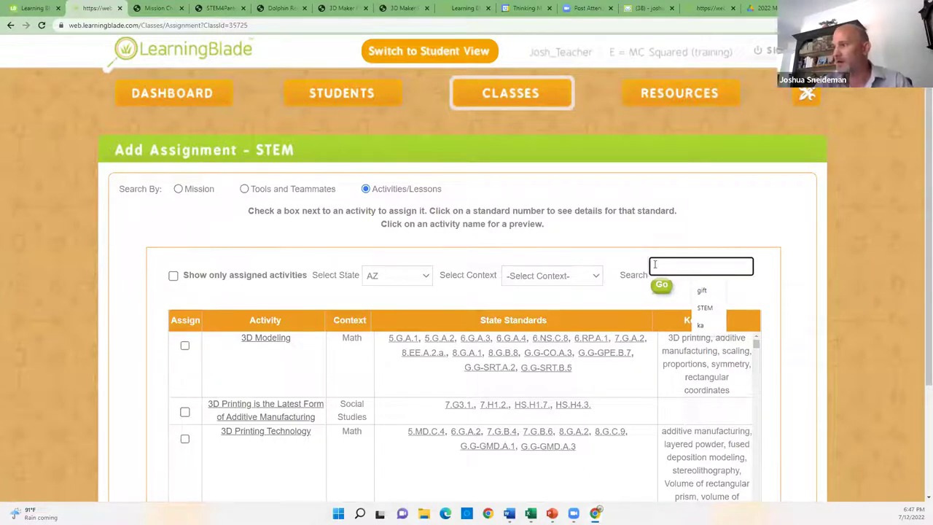
left_click(493, 353)
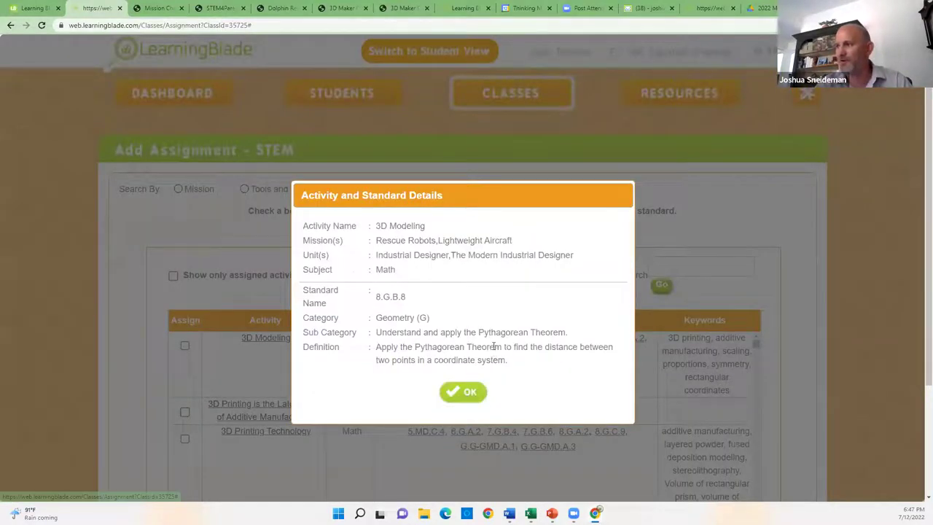
left_click(459, 392)
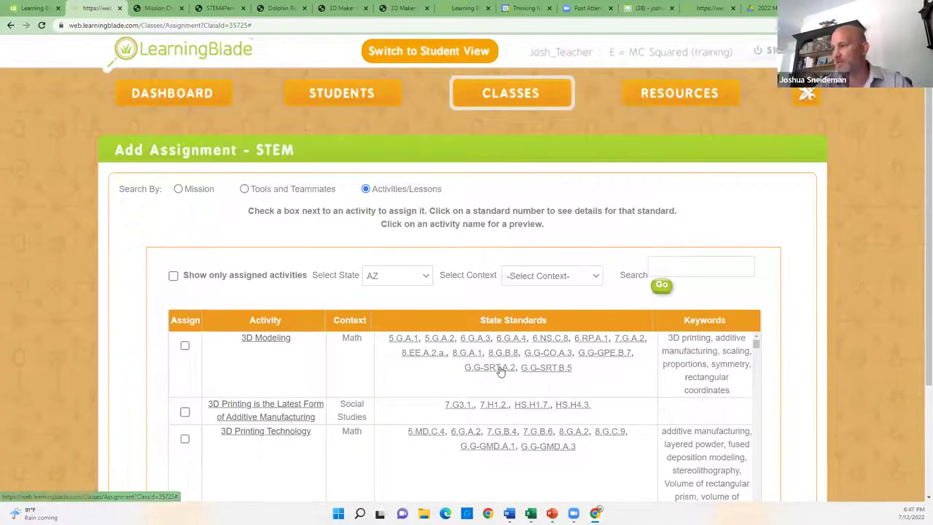
- Filter the activities to the Science context and view standard 8.P1U1.2. of the 3D Printing is the Latest Form of Additive Manufacturing activity
left_click(537, 275)
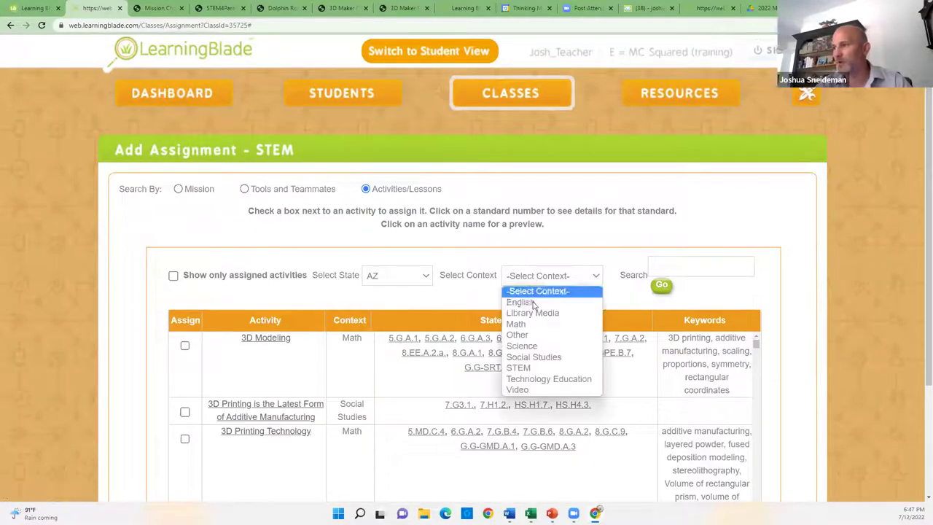
left_click(532, 346)
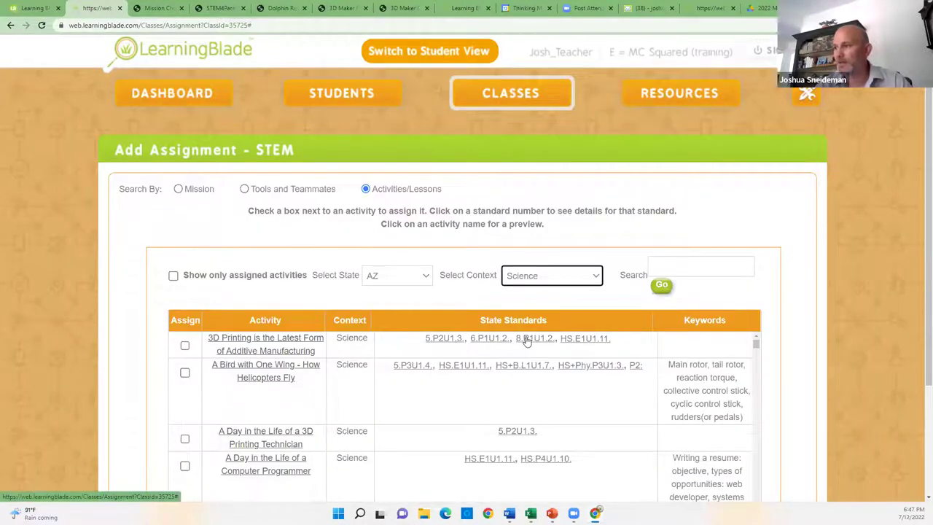
left_click(535, 340)
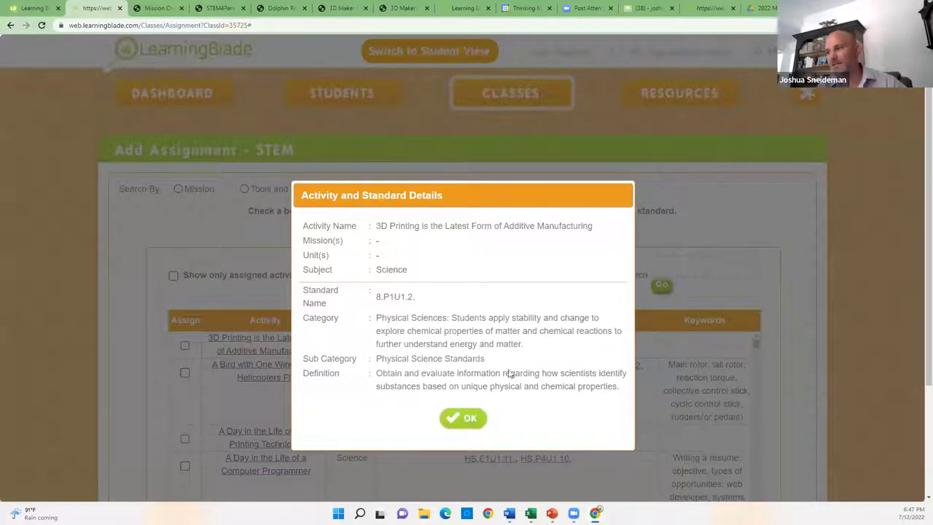
left_click(468, 420)
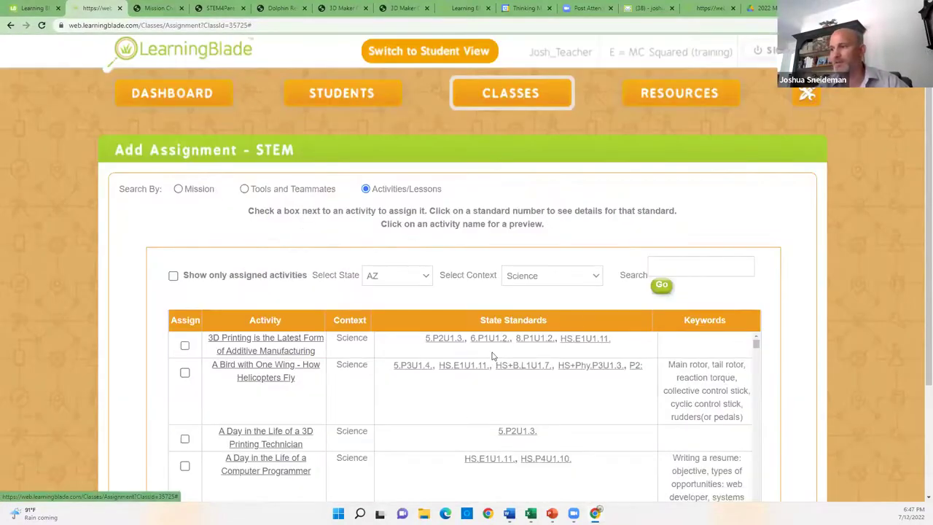
- Search the science activities for density and mark The Physics of Swim Propulsion for assignment
left_click(704, 266)
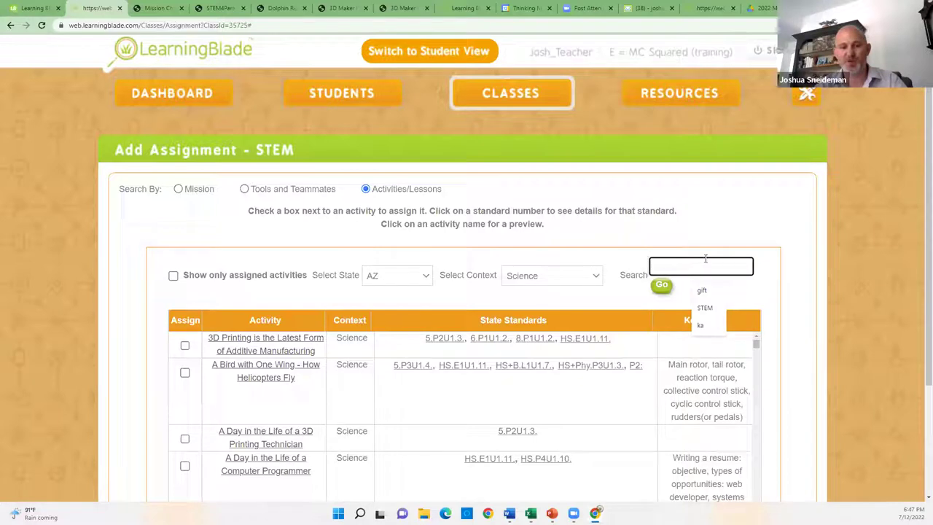
type("robotics")
key("Return")
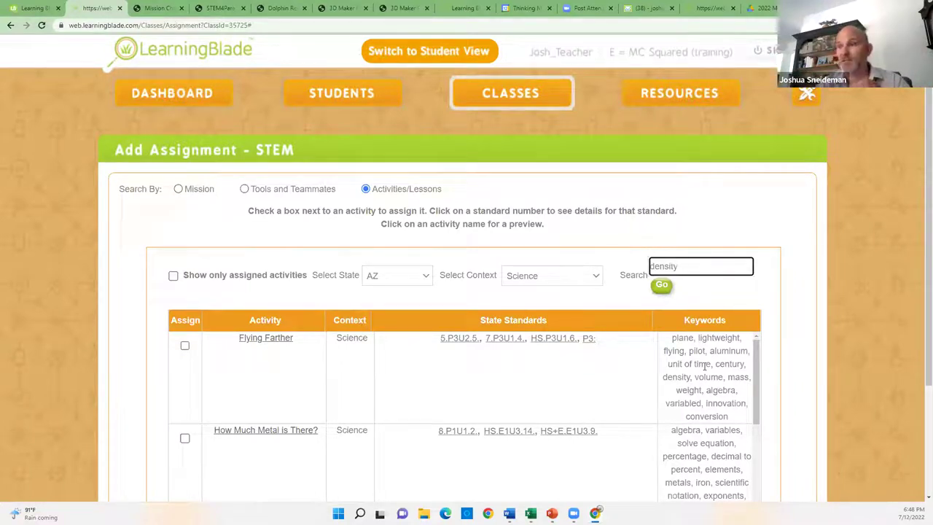
left_click(118, 399)
scroll(118, 399, "down", 2)
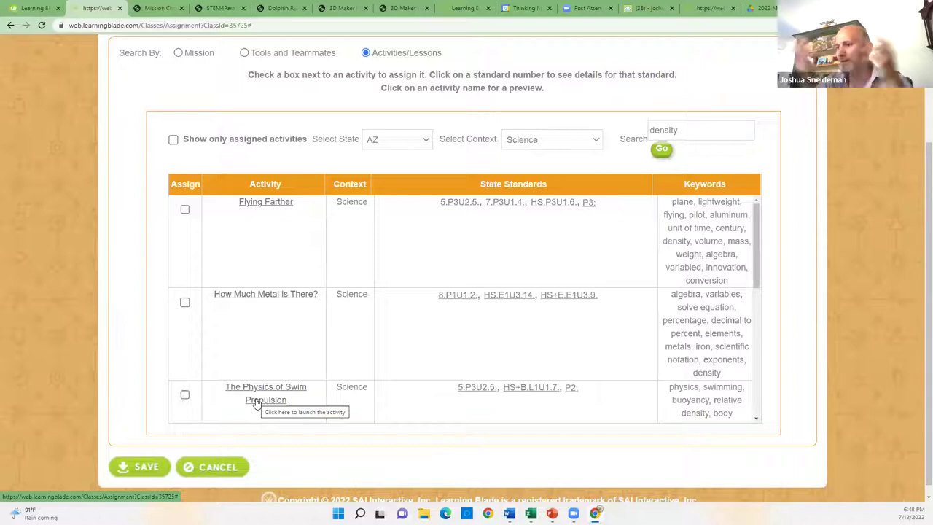
left_click(184, 394)
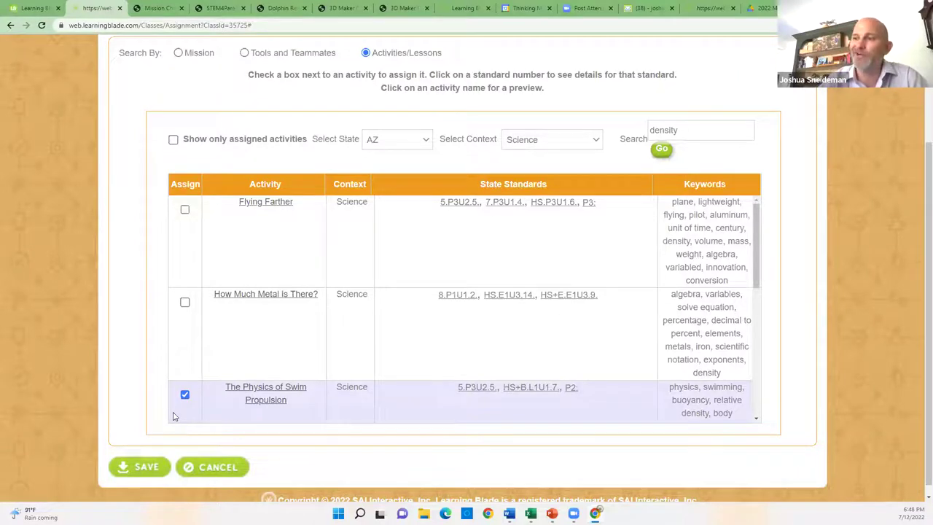
- Return to the class list, reopen the STEM class's assignments and start adding an assignment
scroll(173, 416, "up", 2)
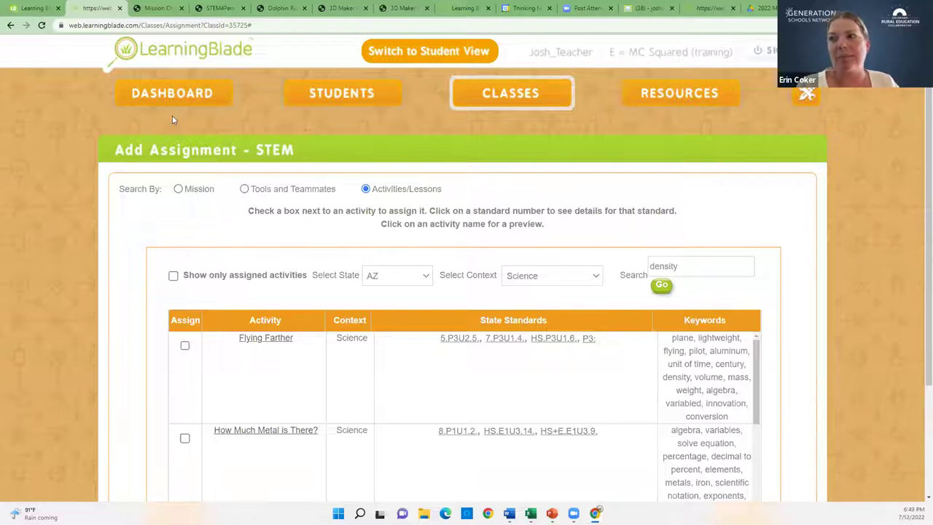
left_click(476, 111)
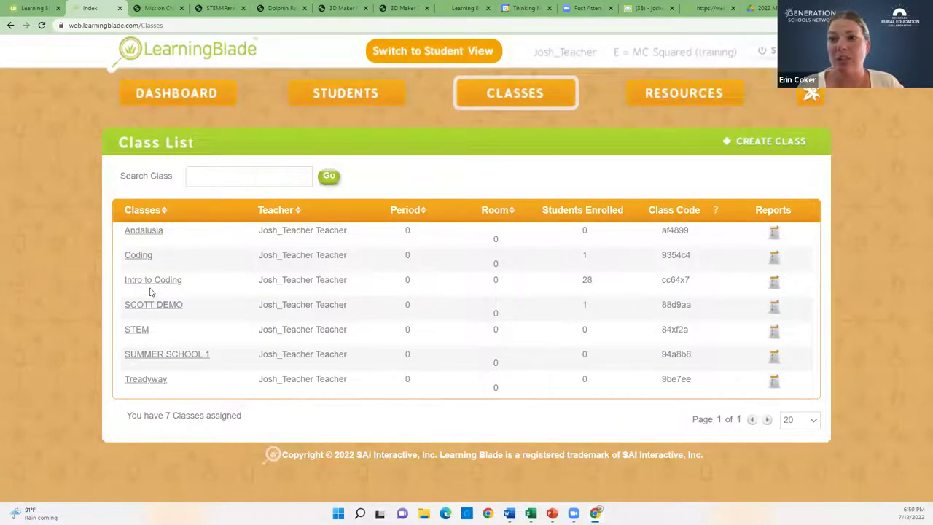
left_click(137, 332)
left_click(255, 235)
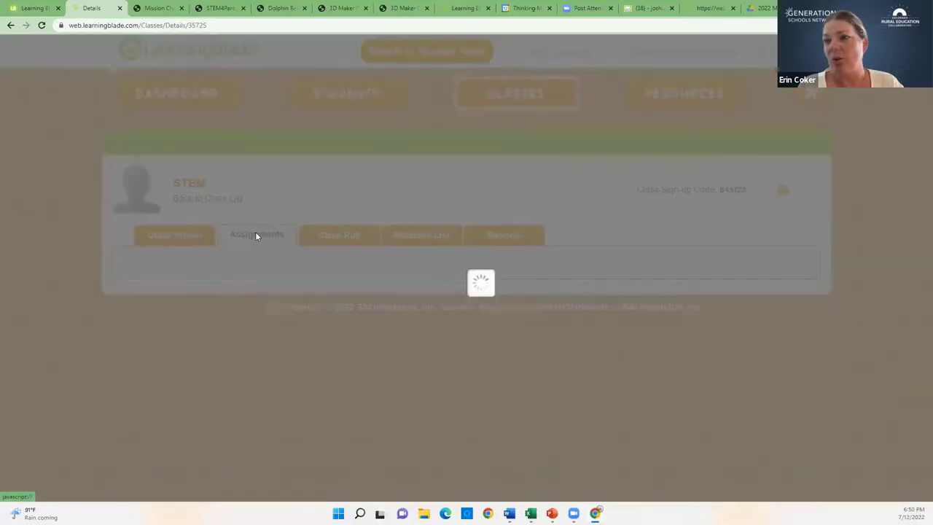
left_click(702, 277)
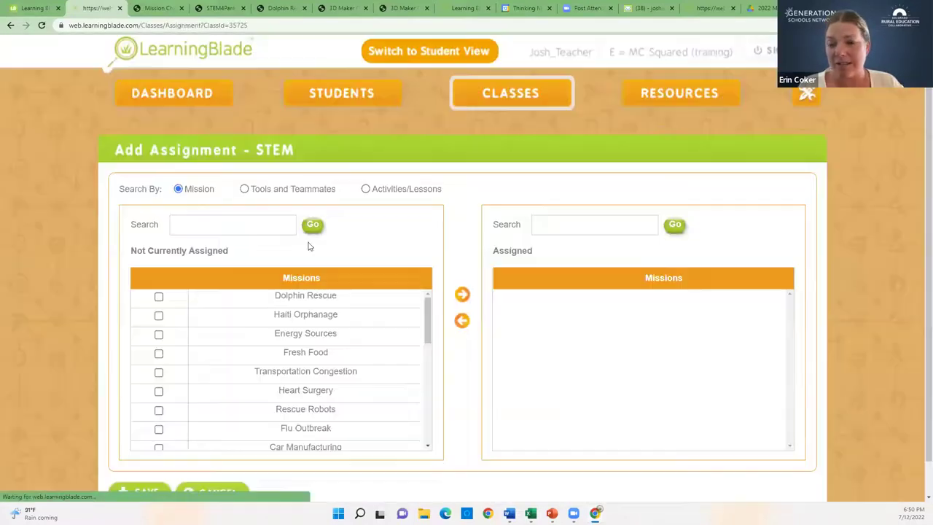
- Move the Hack Attack (Express) mission to the STEM class's assigned missions
left_click_drag(429, 315, 430, 417)
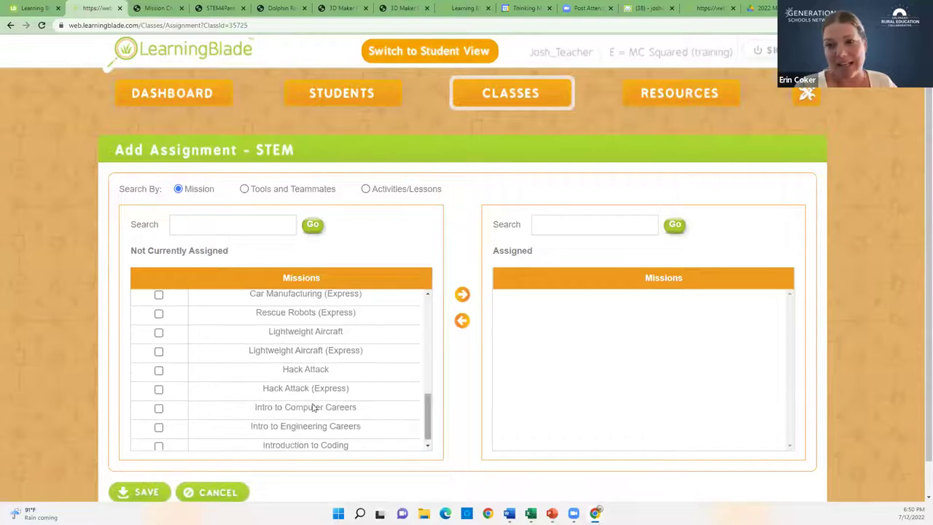
left_click(159, 389)
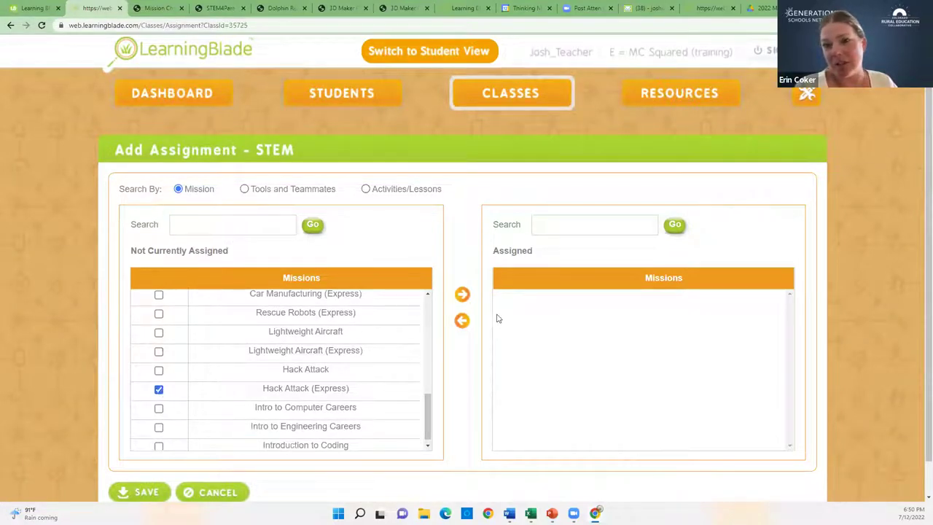
left_click(462, 294)
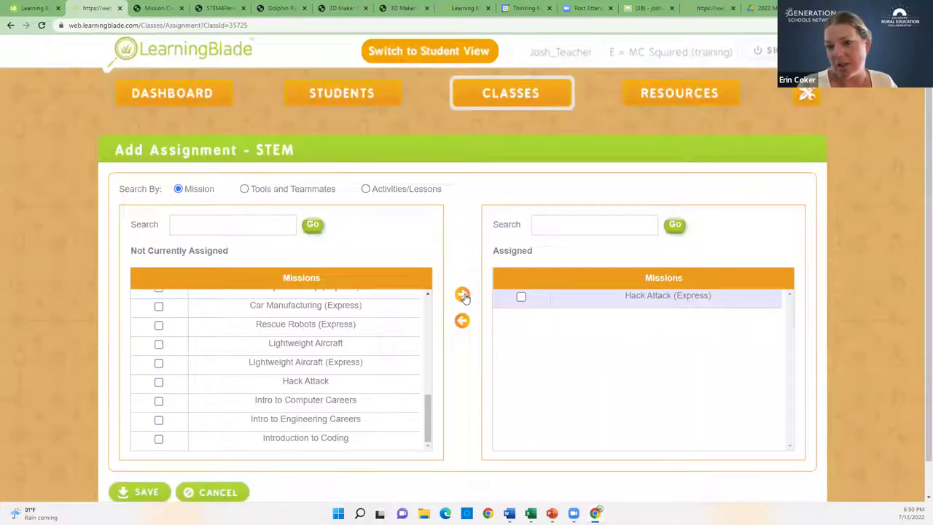
- Search Tools and Teammates for eng and move Environmental Engineers and Nuclear Engineer to the assigned list
left_click(244, 188)
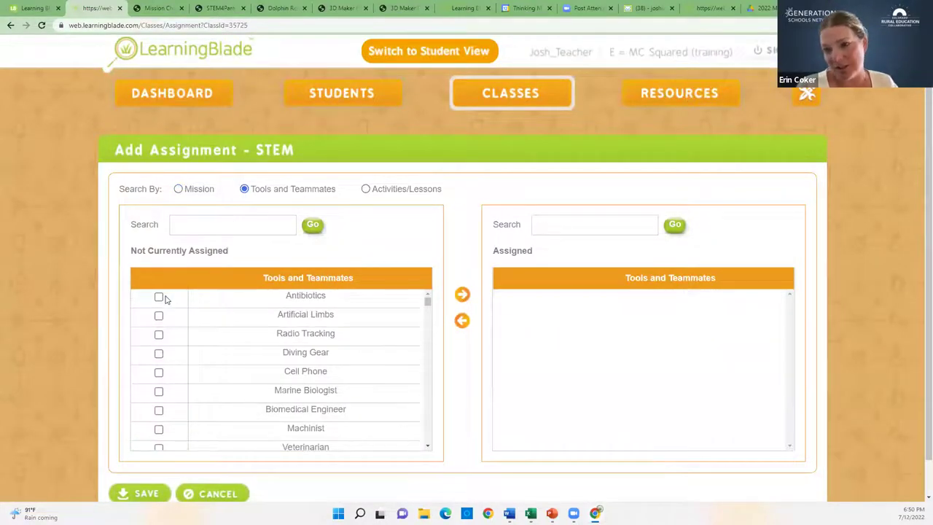
left_click(202, 224)
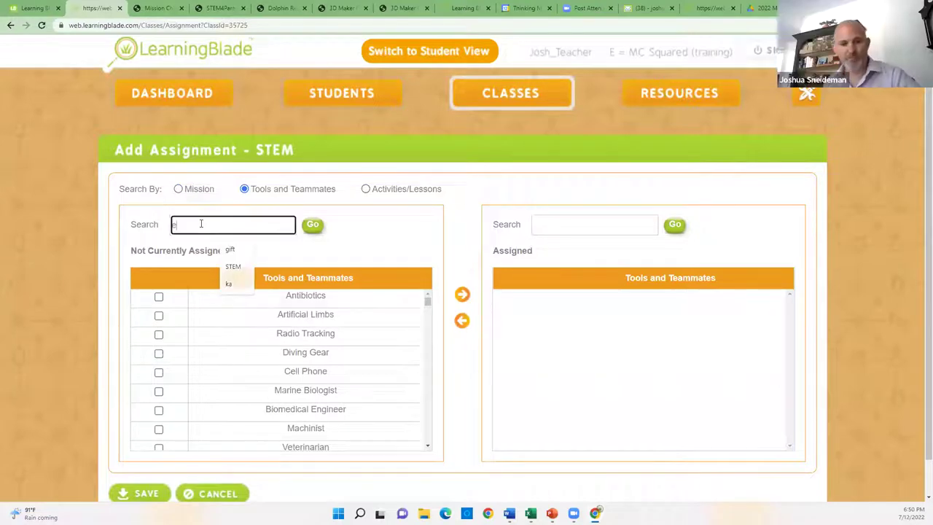
type("eng")
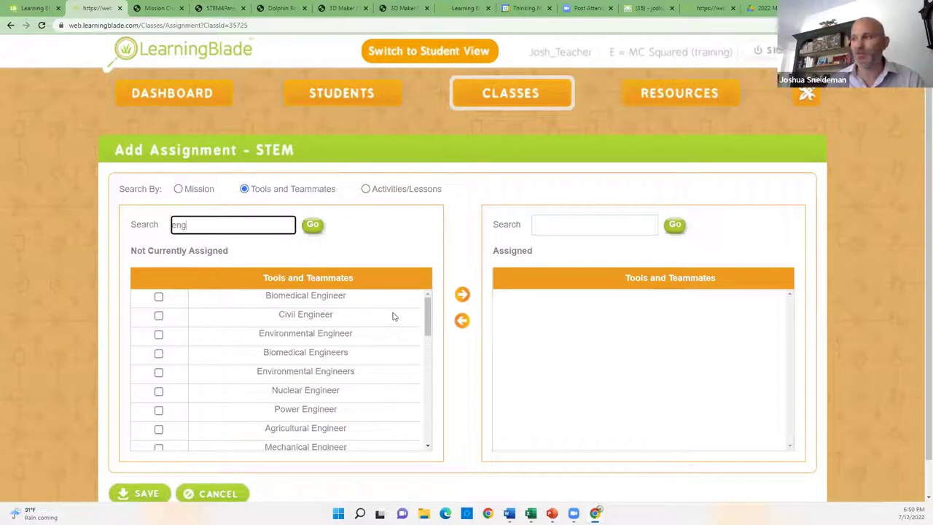
left_click_drag(428, 319, 428, 333)
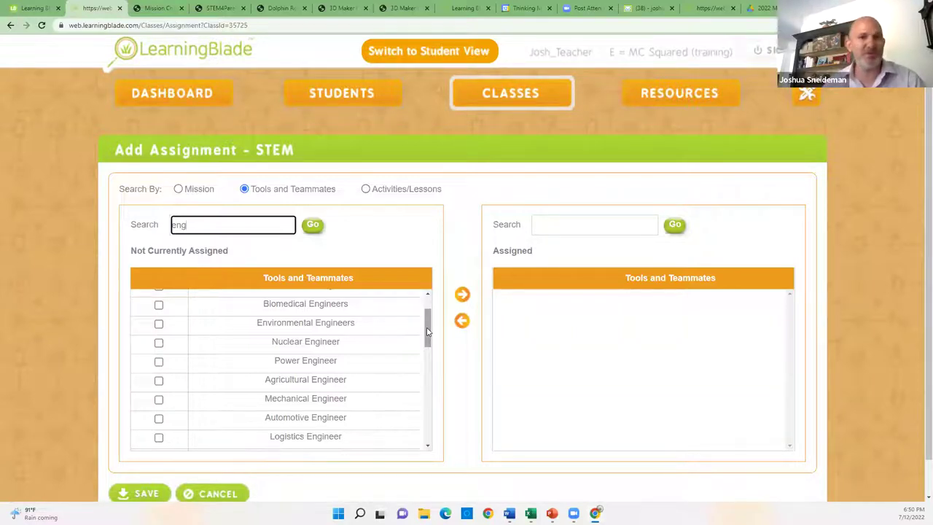
left_click(159, 326)
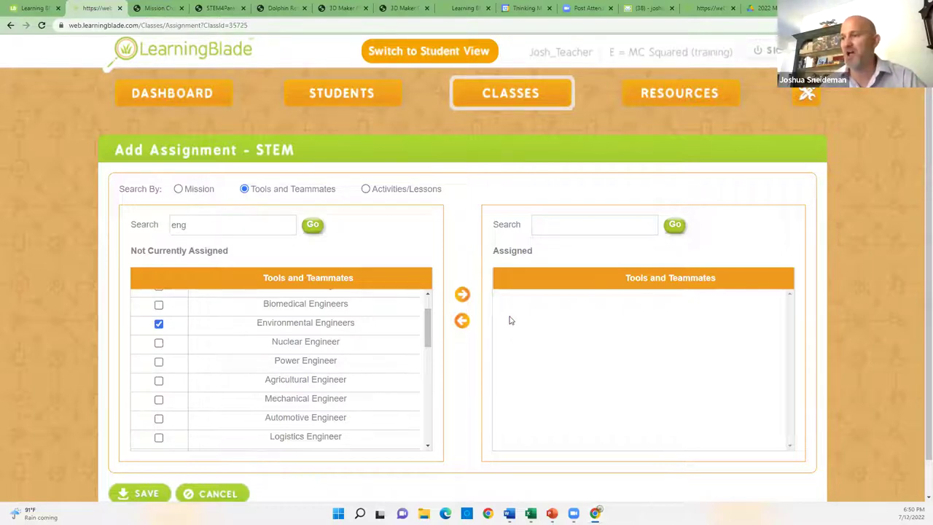
left_click(462, 295)
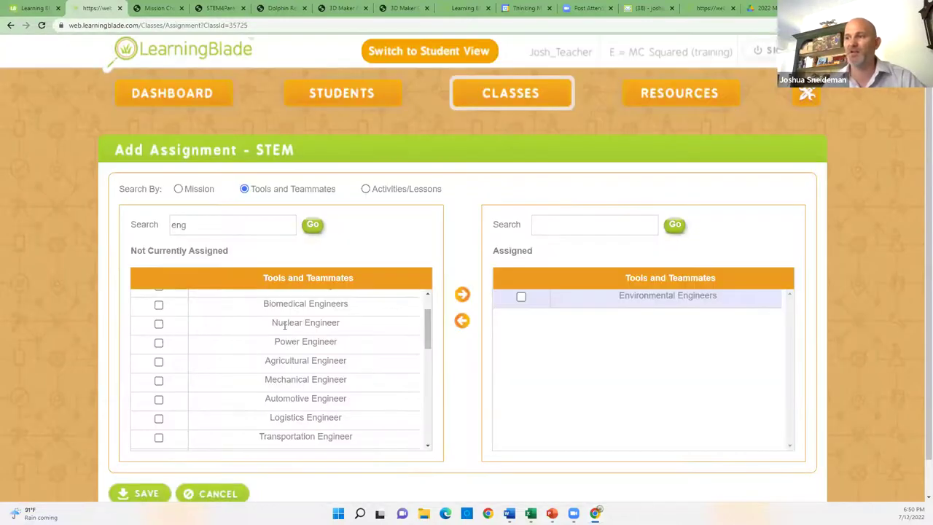
left_click(160, 325)
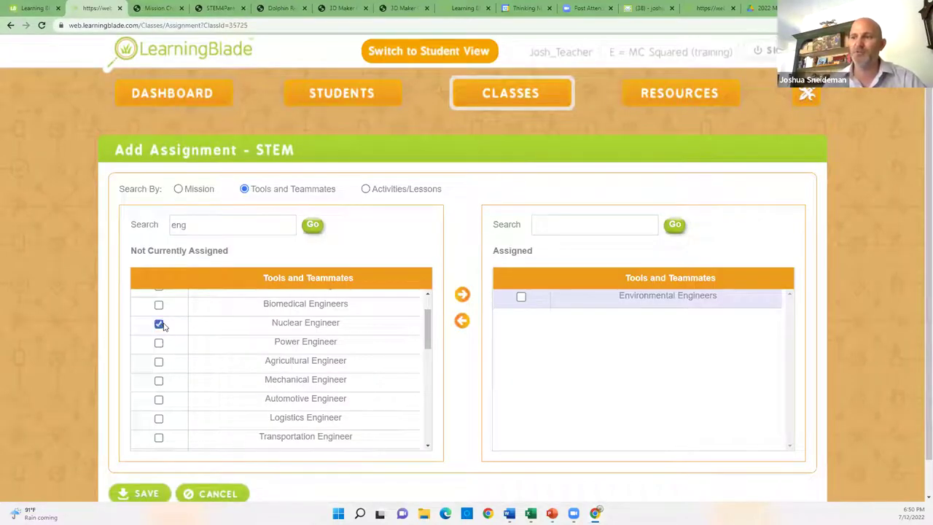
left_click(462, 296)
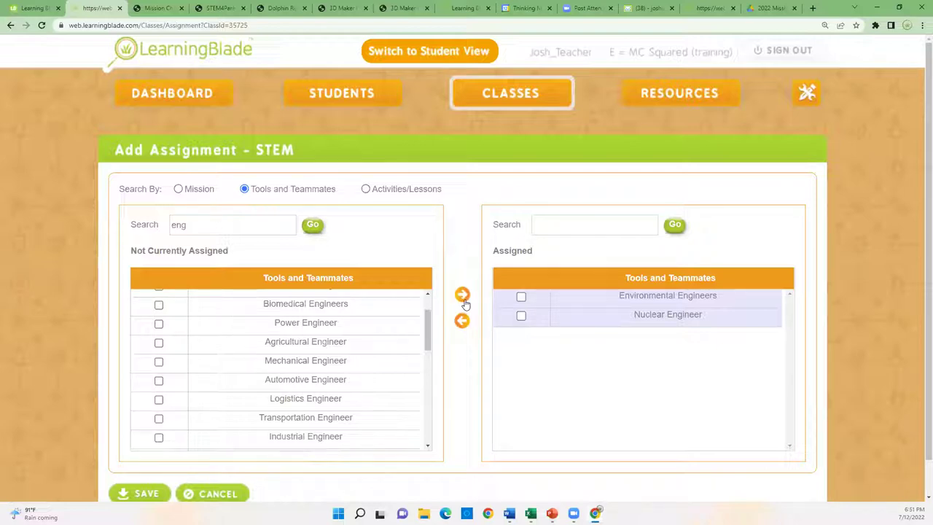
- Switch to the student view and continue the full Dolphin Rescue mission
left_click(469, 48)
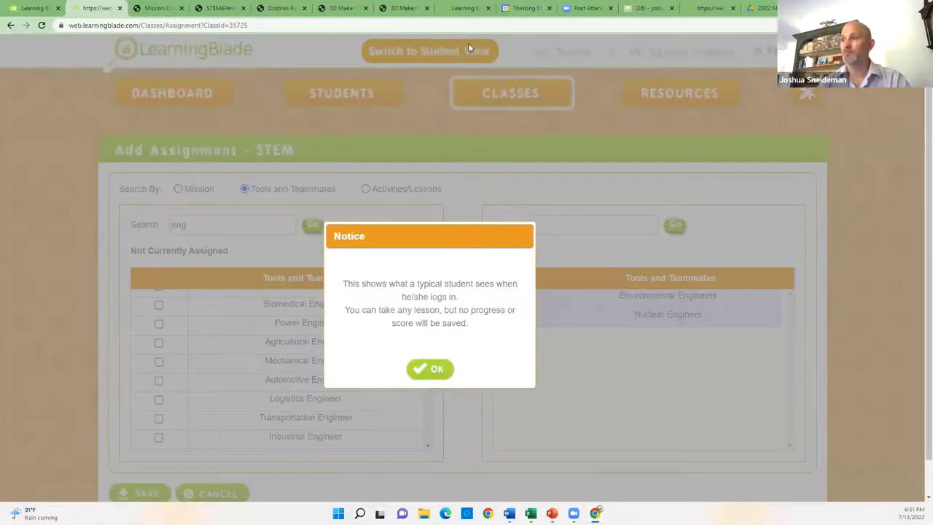
left_click(437, 368)
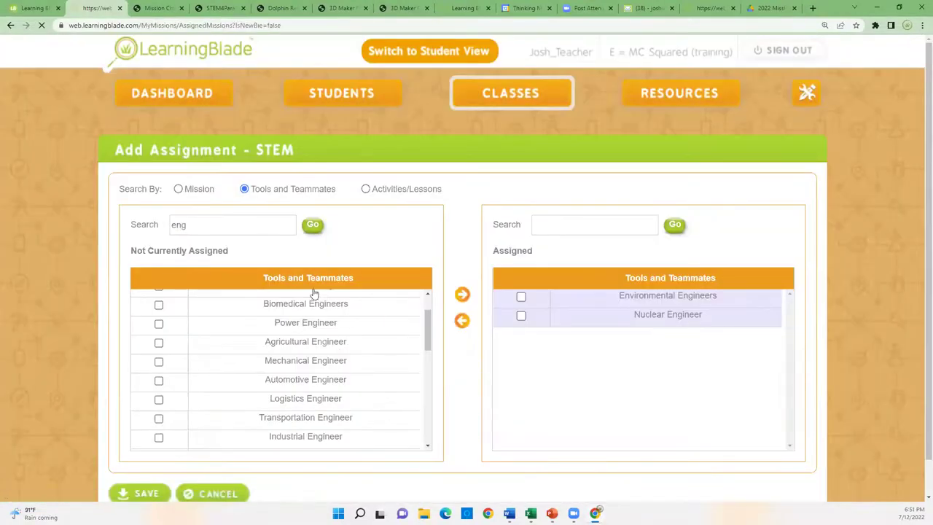
mouse_move(365, 284)
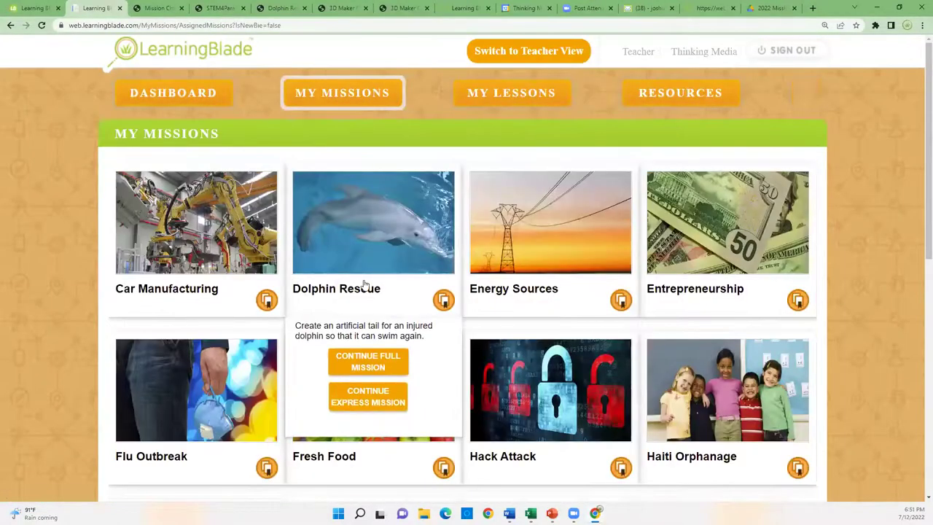
left_click(362, 364)
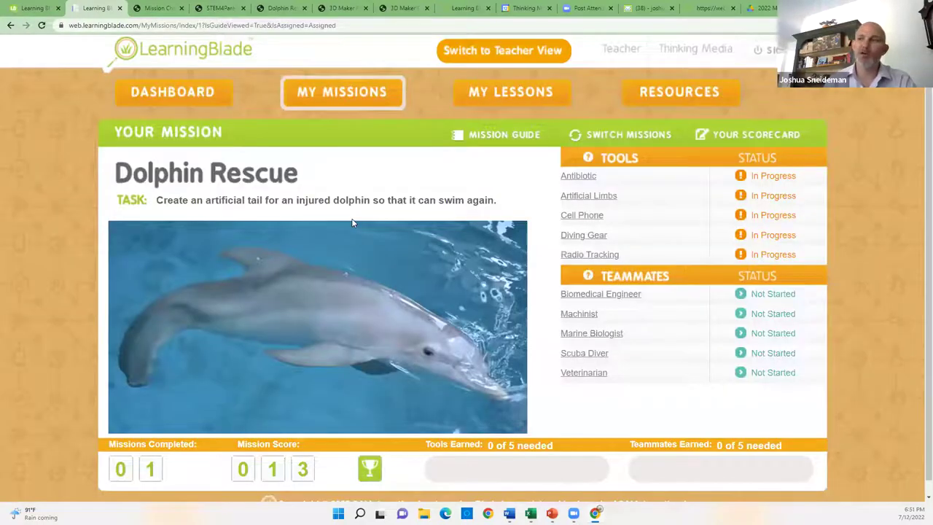
- Open the Machinist teammate in the Dolphin Rescue mission and launch its Getting into Shape science activity
left_click(576, 315)
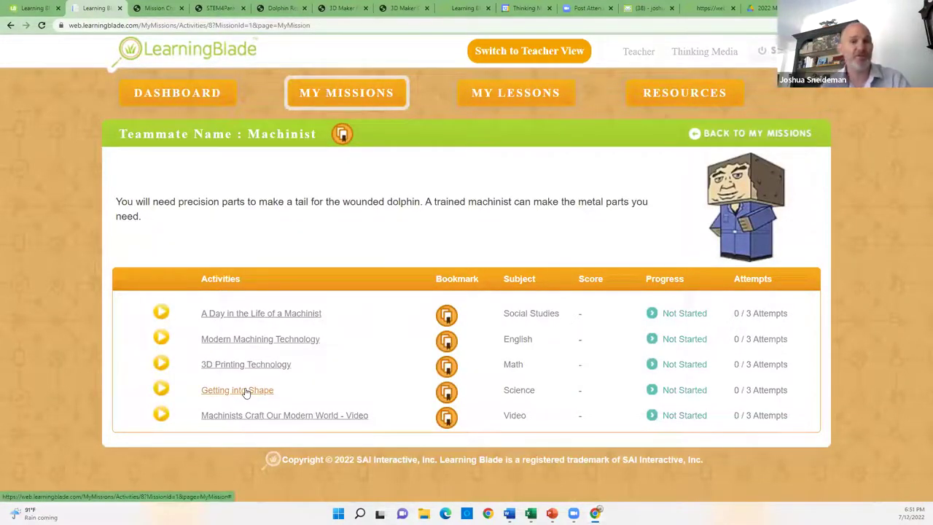
left_click(245, 391)
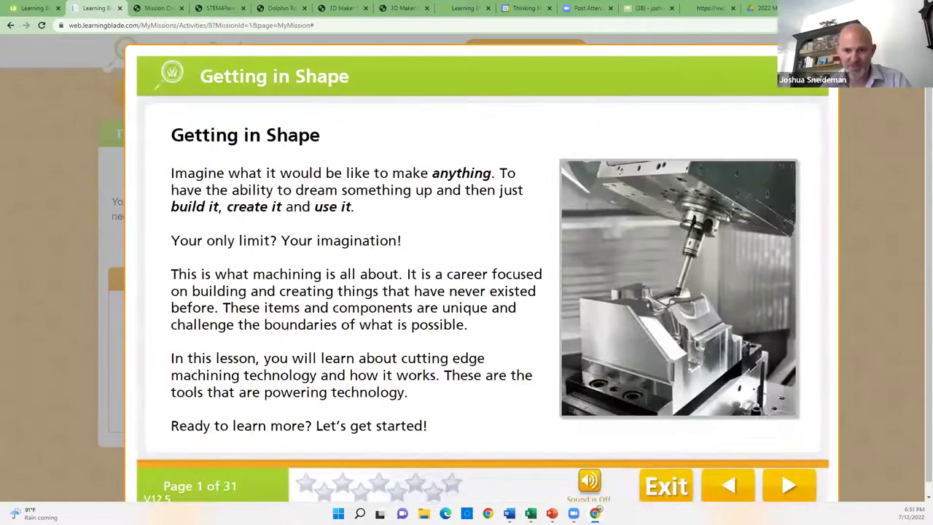
left_click(595, 513)
left_click(595, 513)
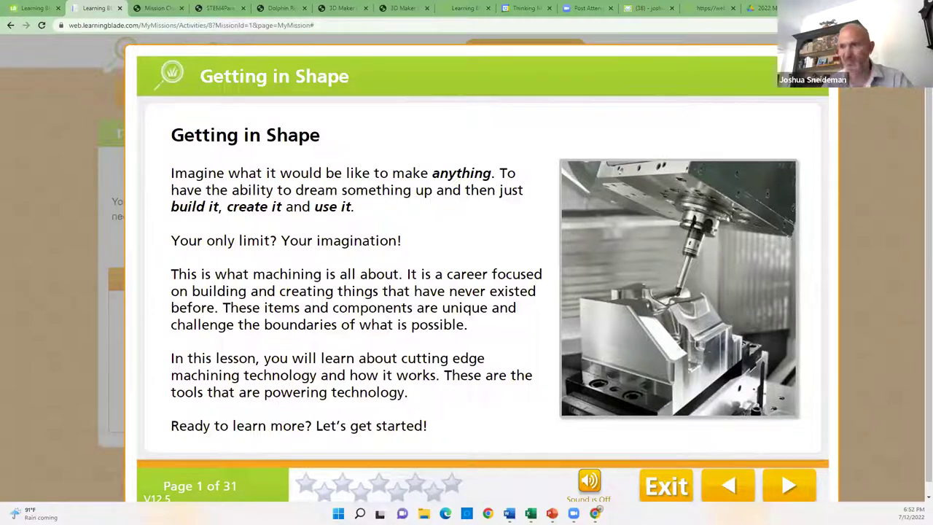
- Turn the lesson's page-change sound on and switch it off again
left_click(590, 481)
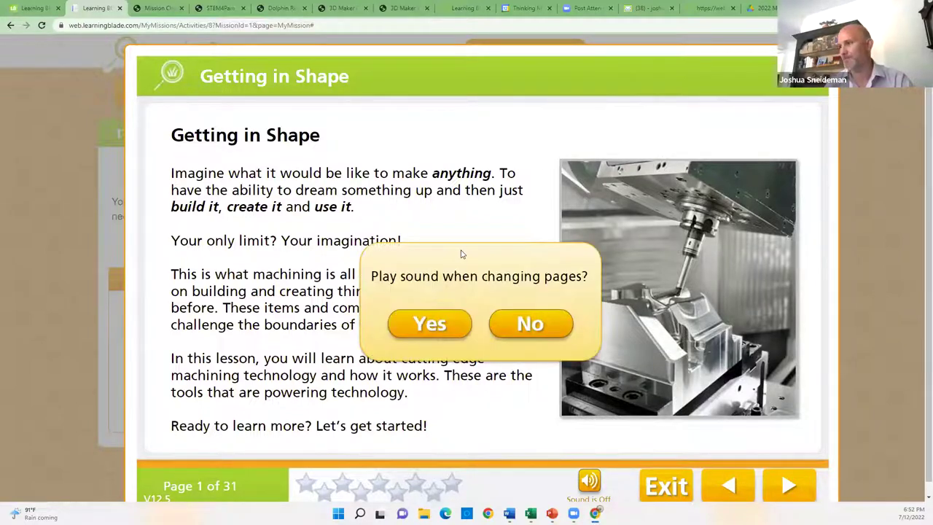
left_click(432, 326)
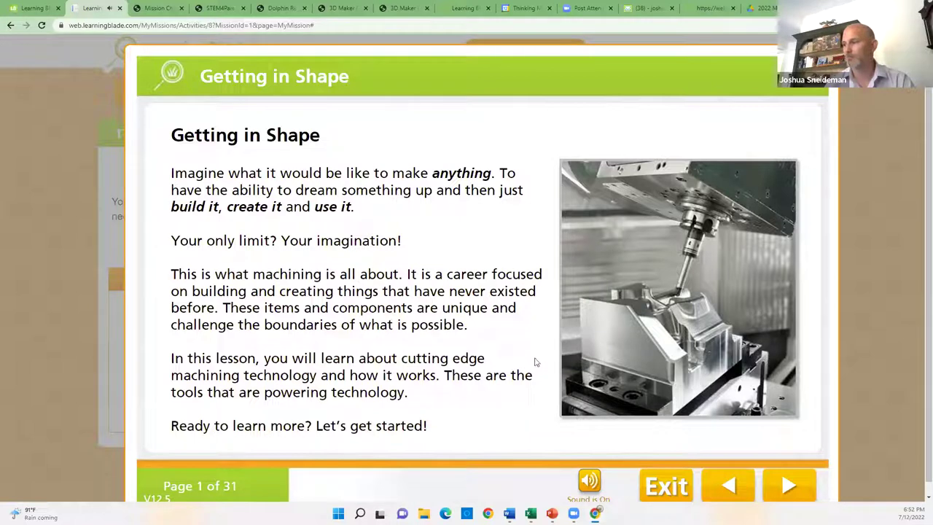
left_click(589, 482)
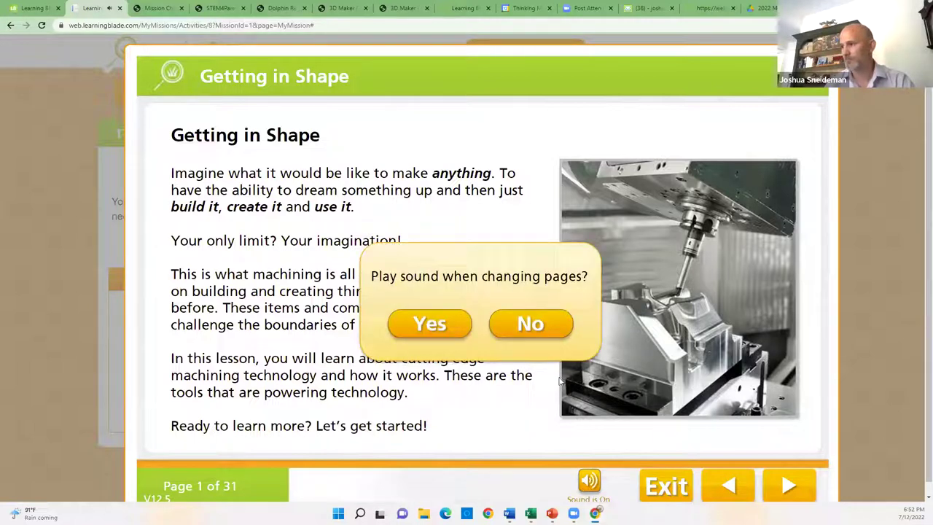
left_click(530, 324)
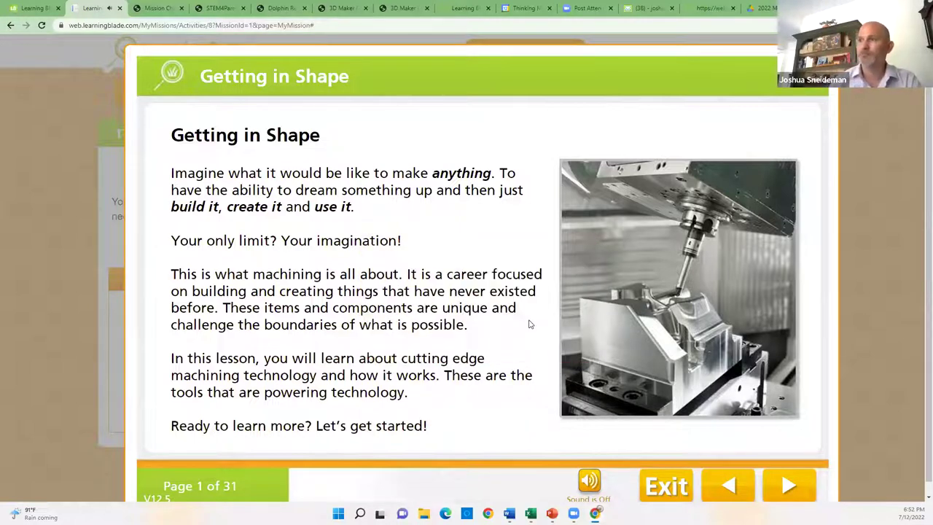